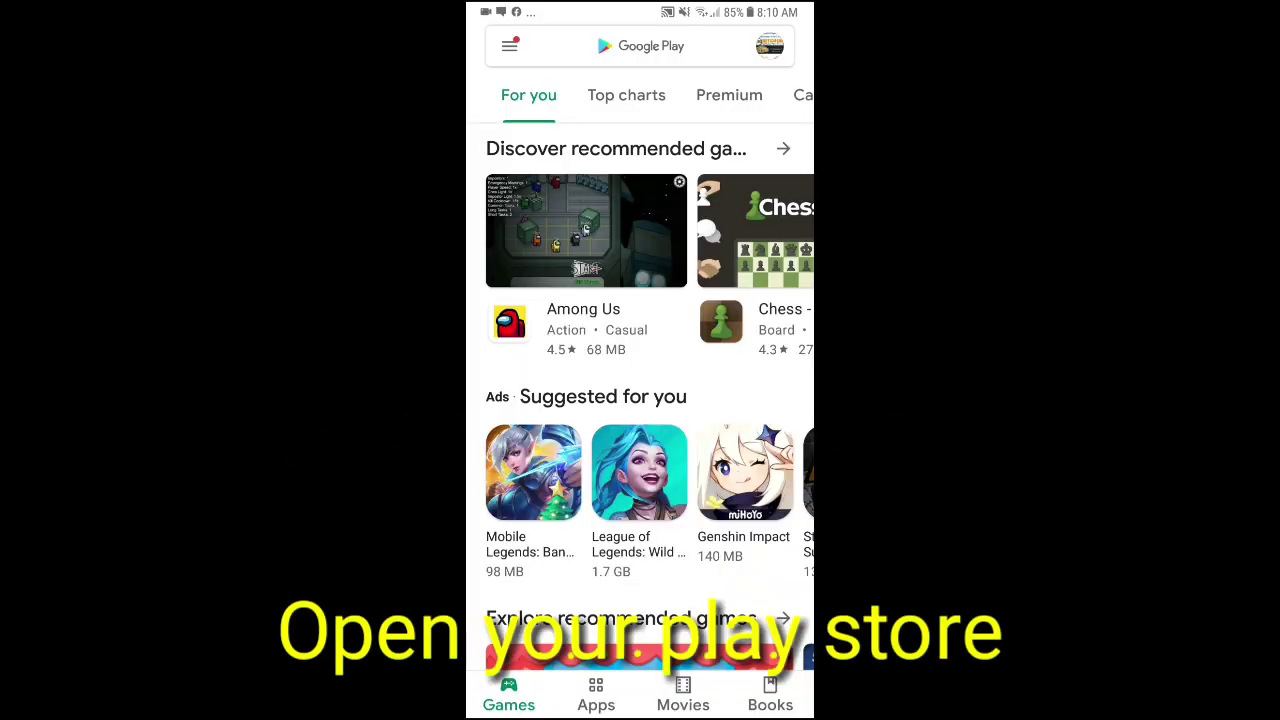
# - Search Google Play for "file manager" and open the yellow File Manager app by Smart Tool Pro
pyautogui.click(640, 46)
pyautogui.write('f')
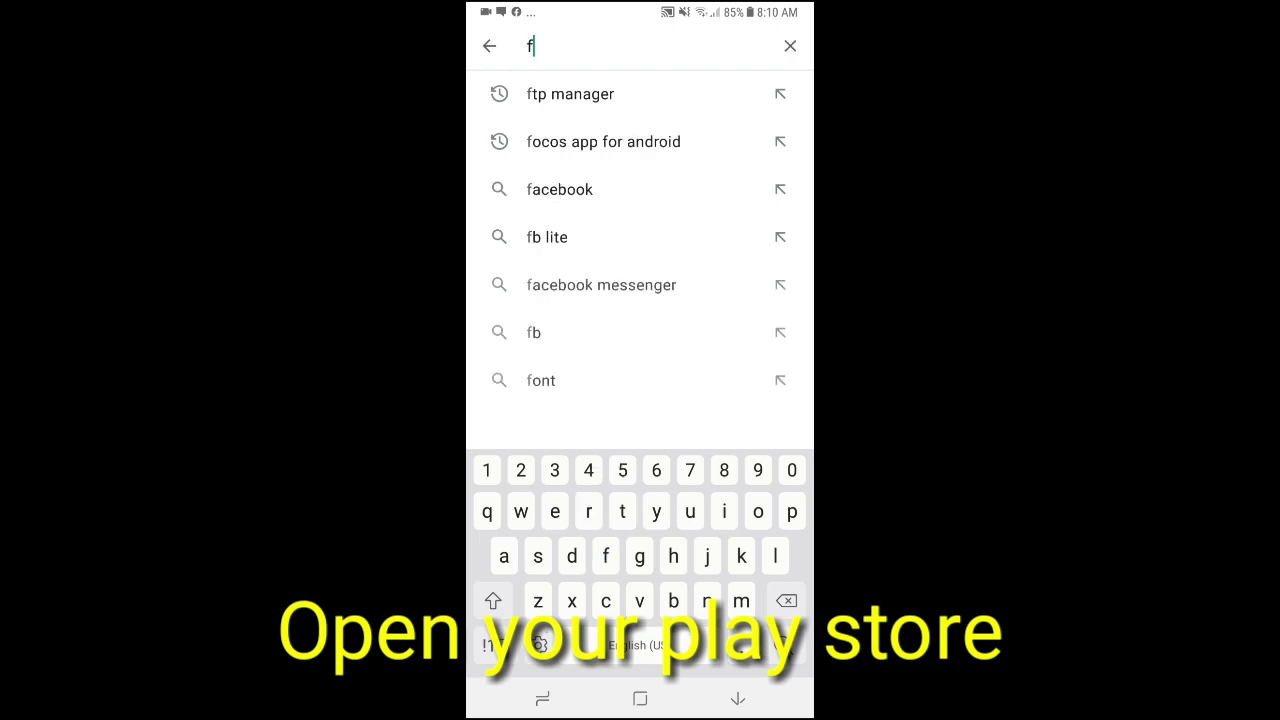
pyautogui.write('ile')
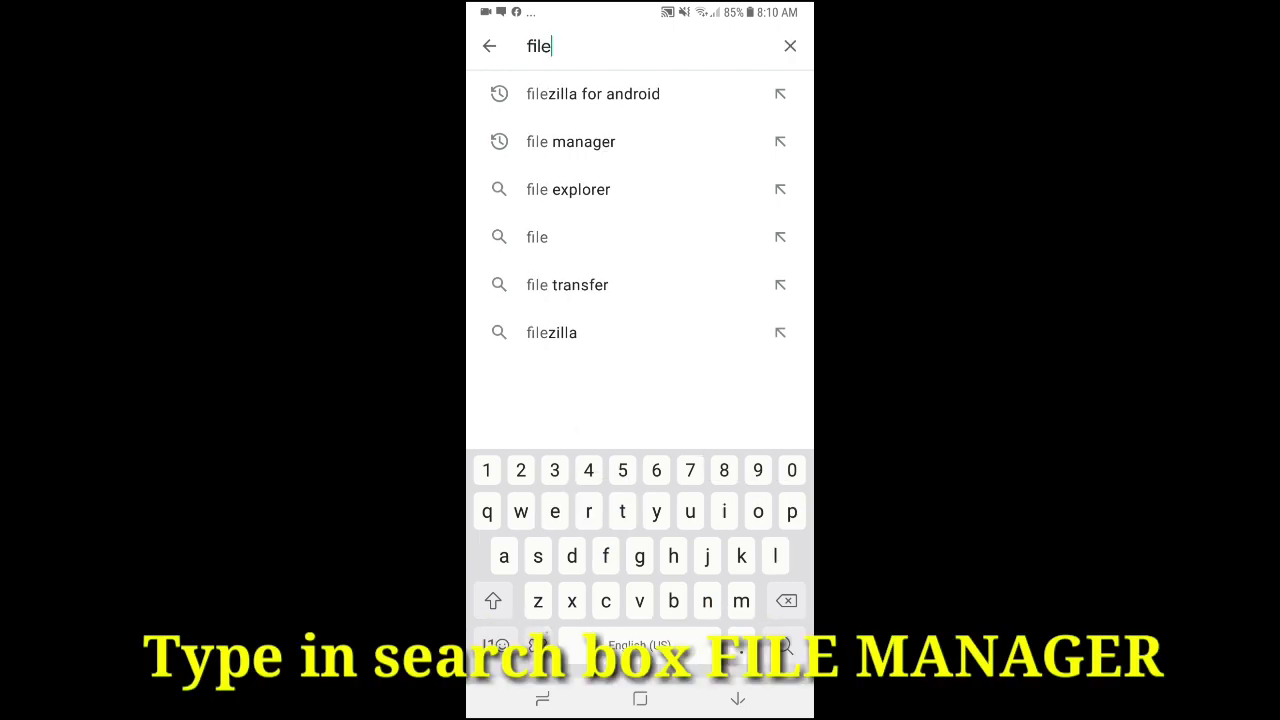
pyautogui.click(570, 141)
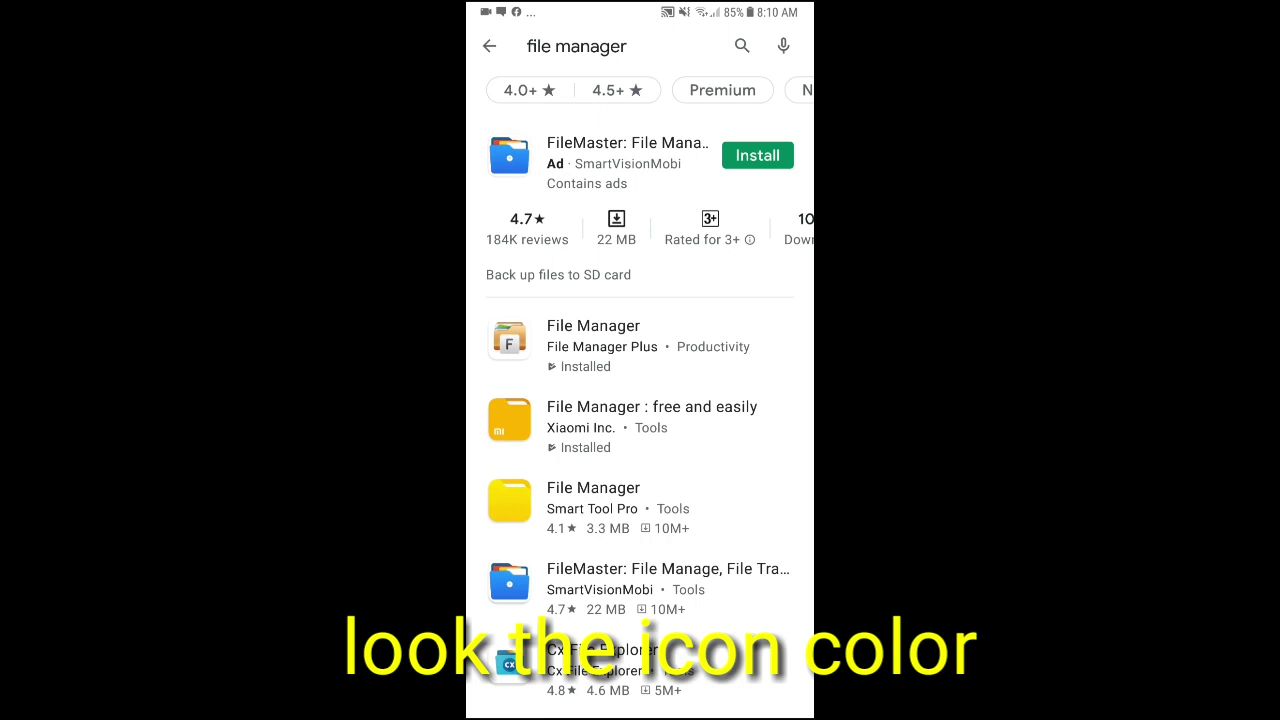
pyautogui.click(593, 498)
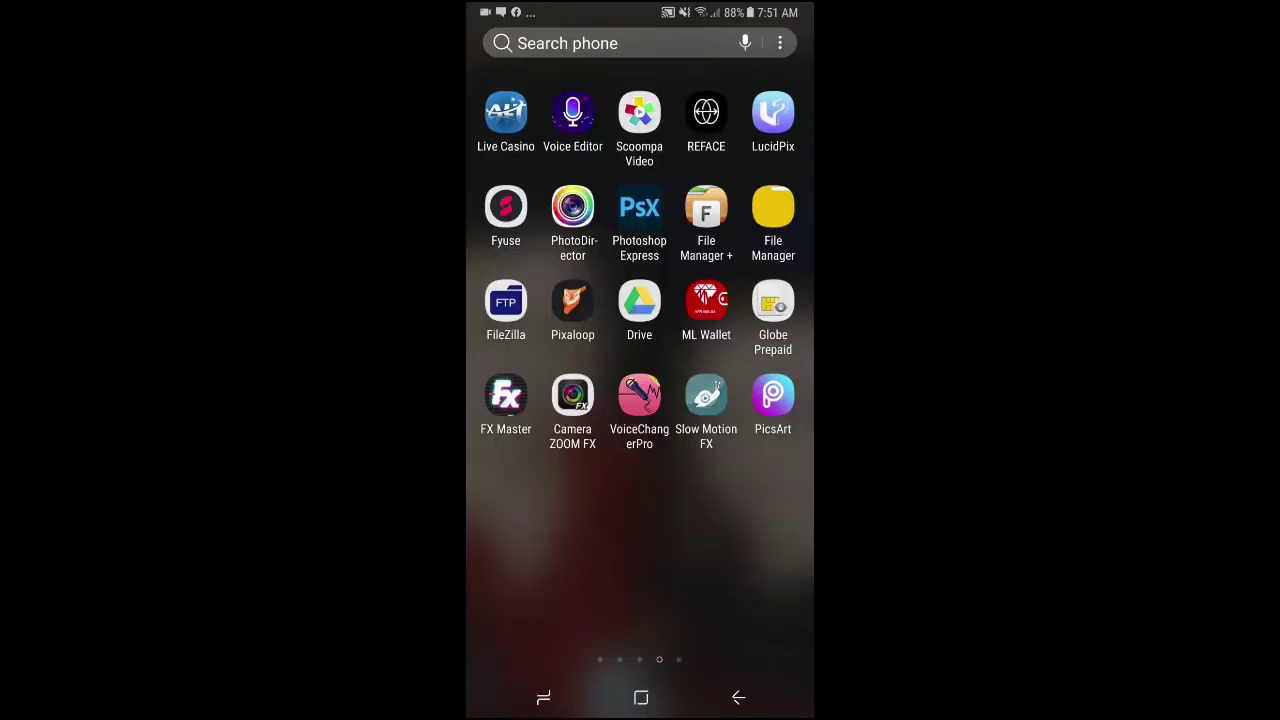
# - Open the yellow File Manager app on the phone and start its FTP server
pyautogui.click(773, 207)
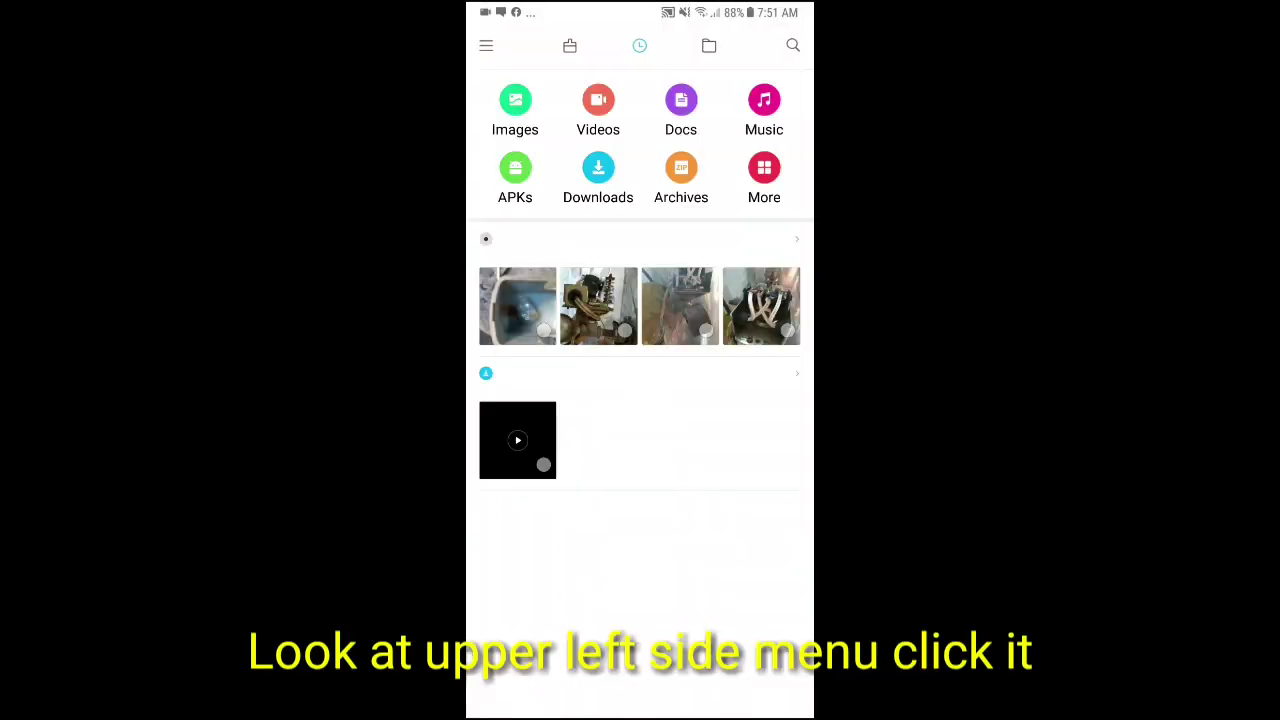
pyautogui.click(486, 45)
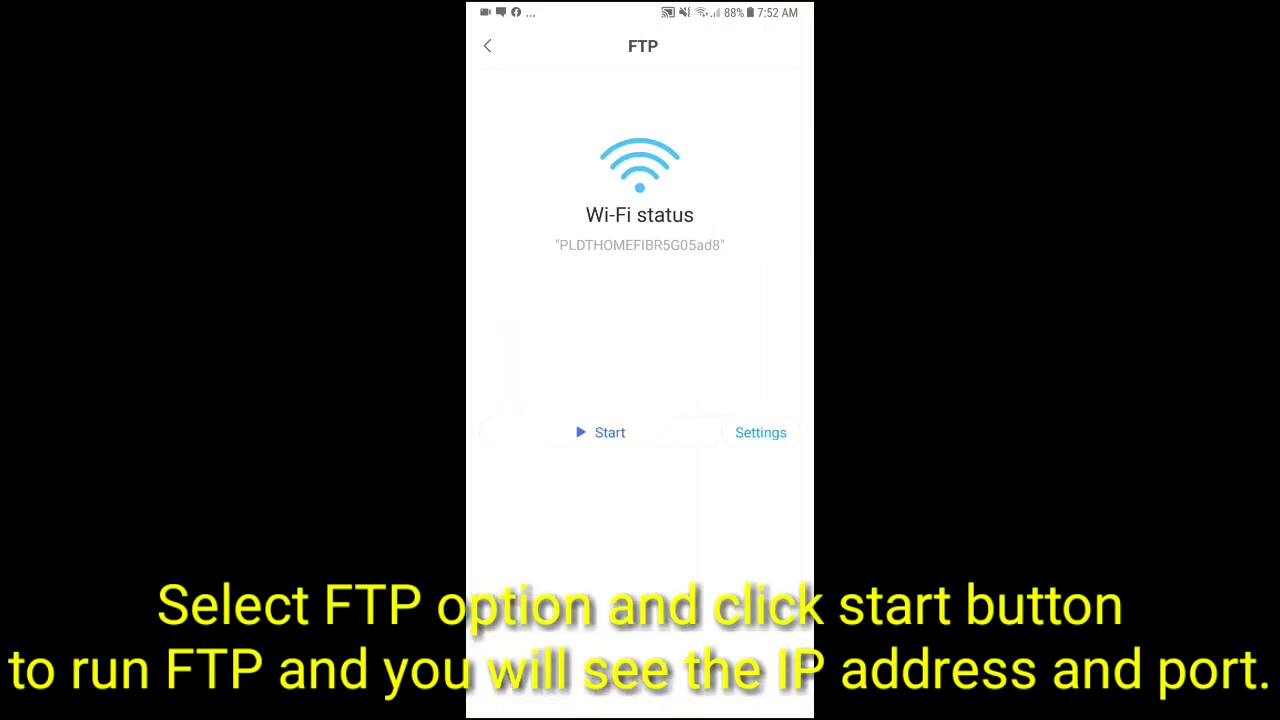
pyautogui.click(601, 432)
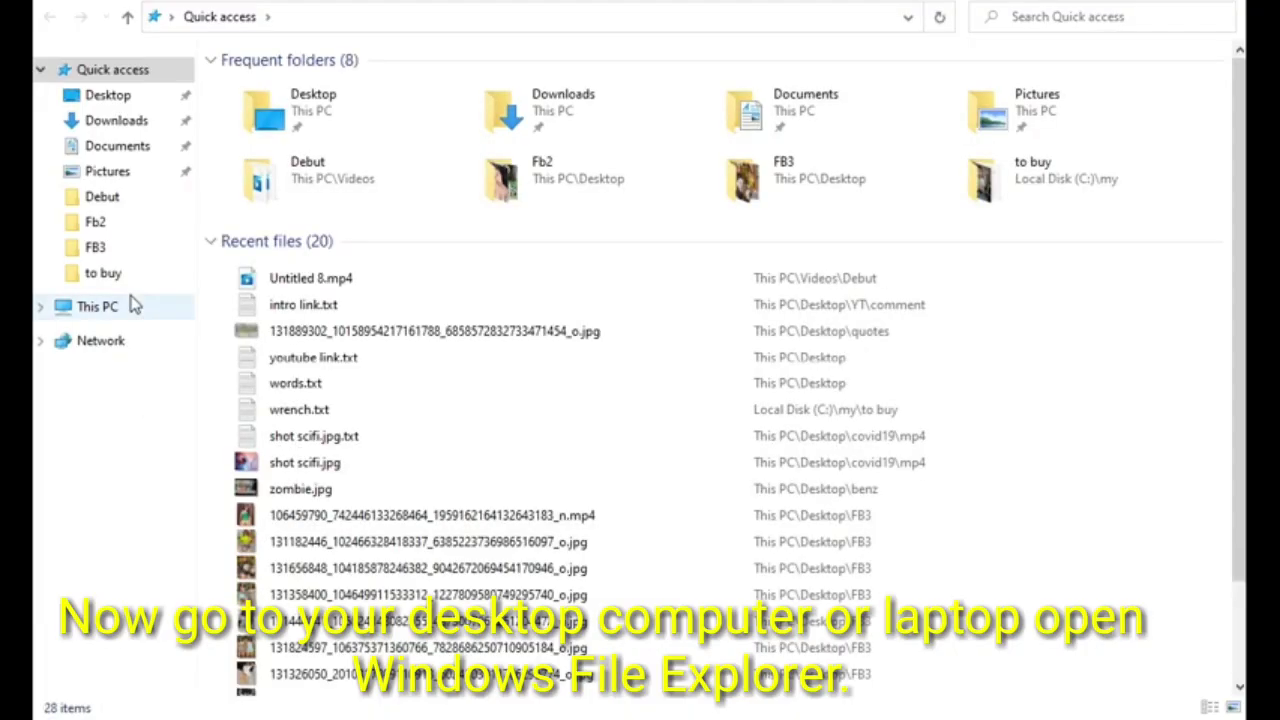
# - Switch to File Explorer on the PC and start adding a custom network location in This PC
pyautogui.click(133, 306)
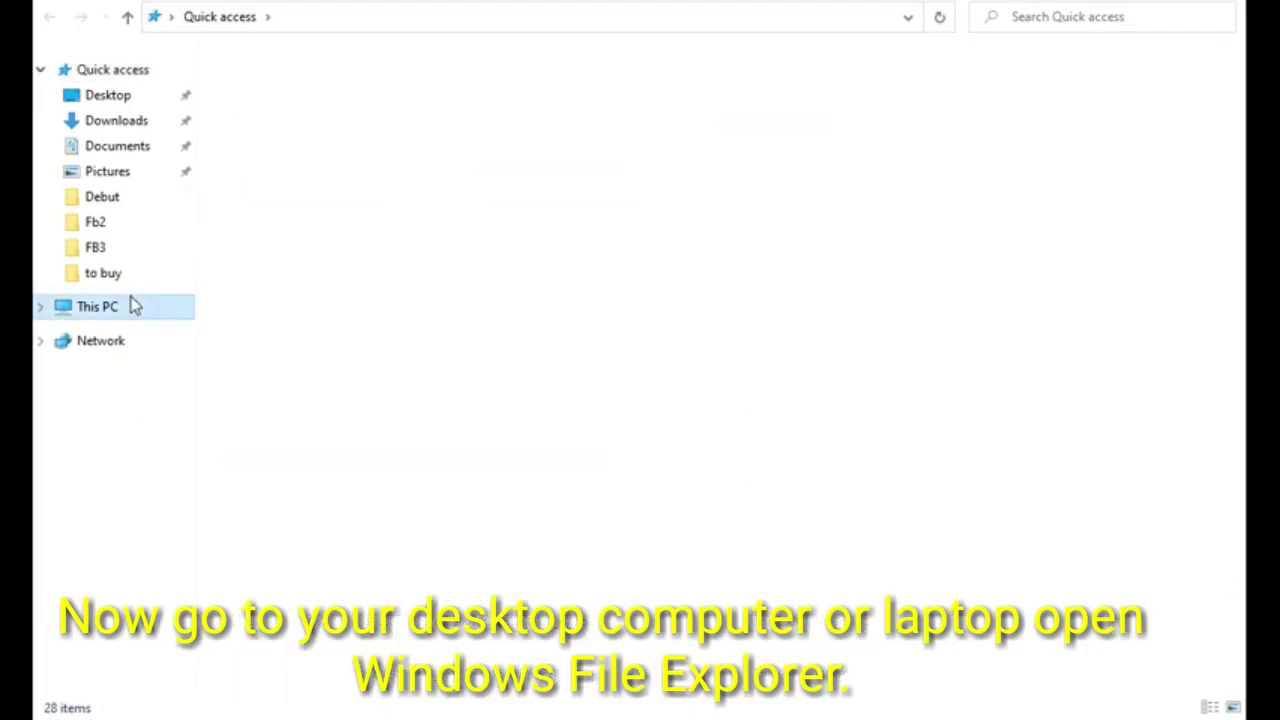
pyautogui.rightClick(506, 553)
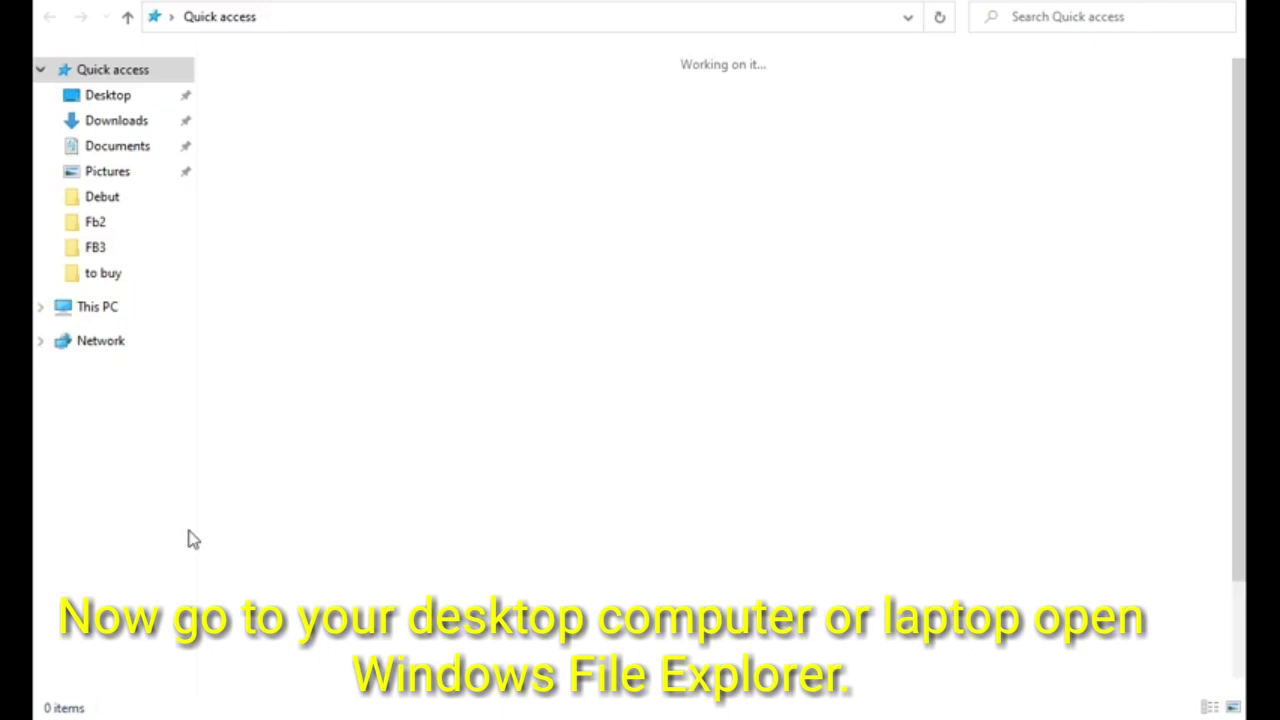
pyautogui.click(131, 304)
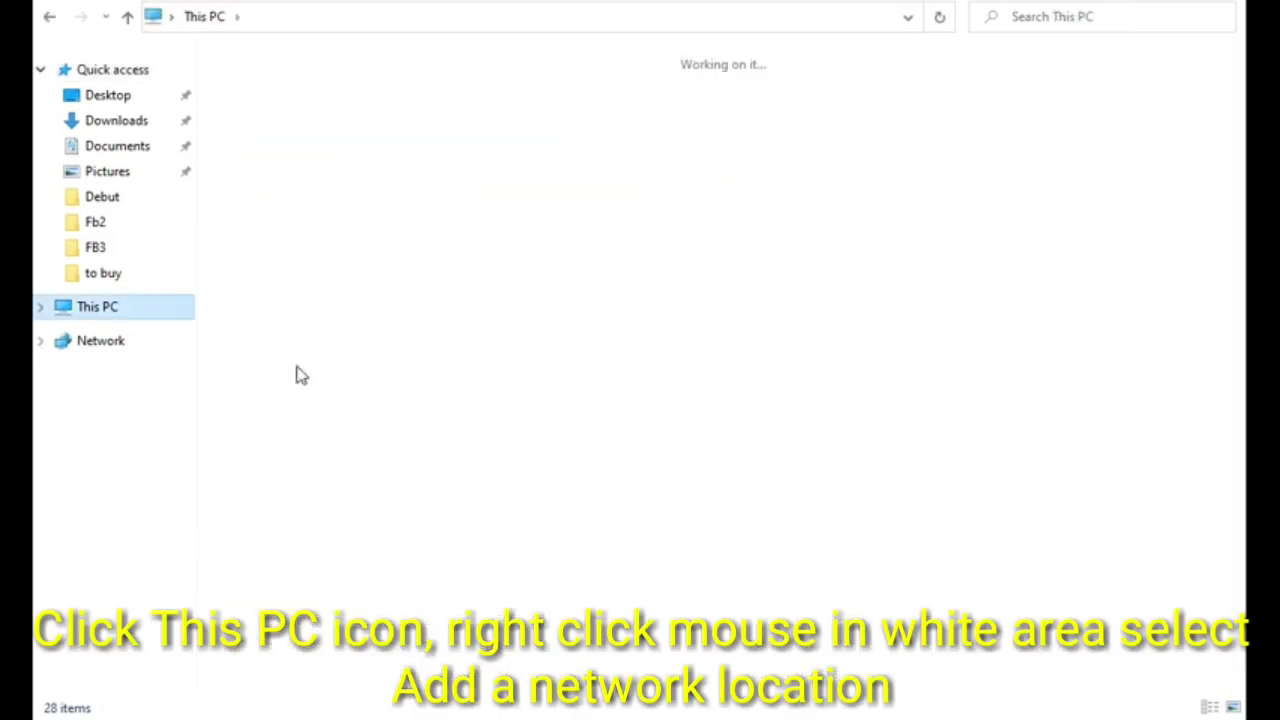
pyautogui.rightClick(507, 556)
pyautogui.click(553, 503)
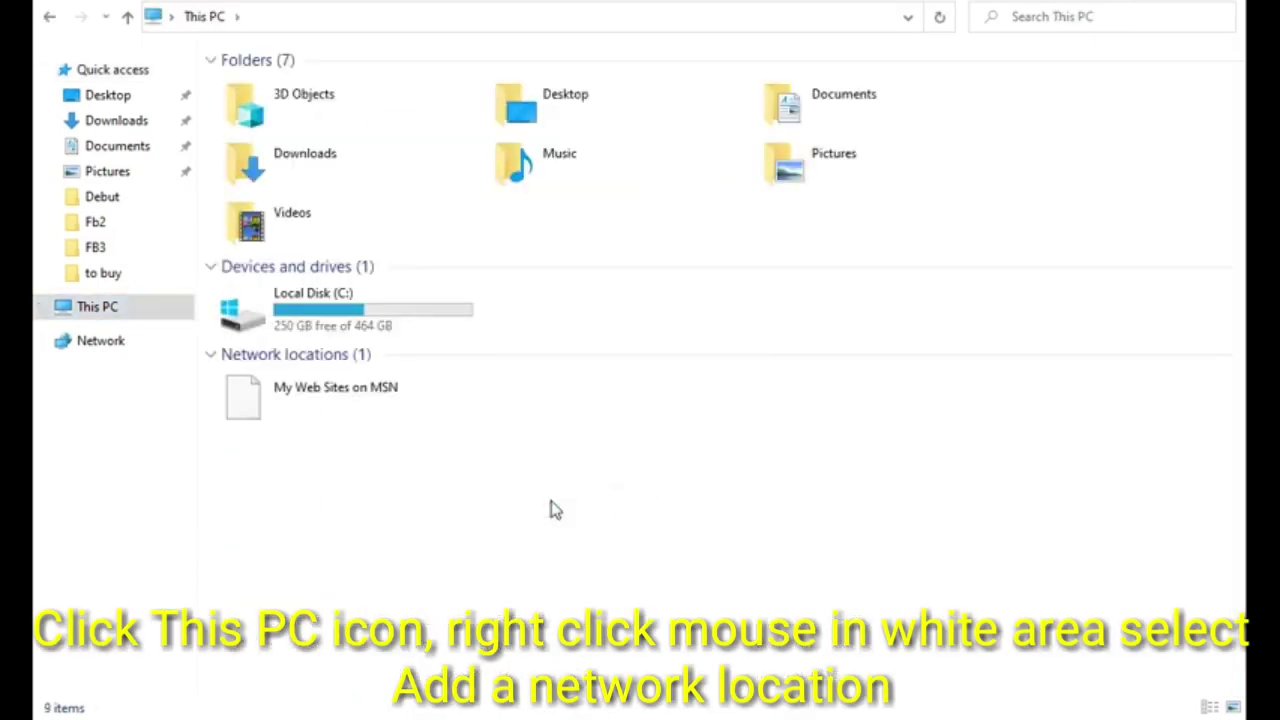
pyautogui.click(820, 519)
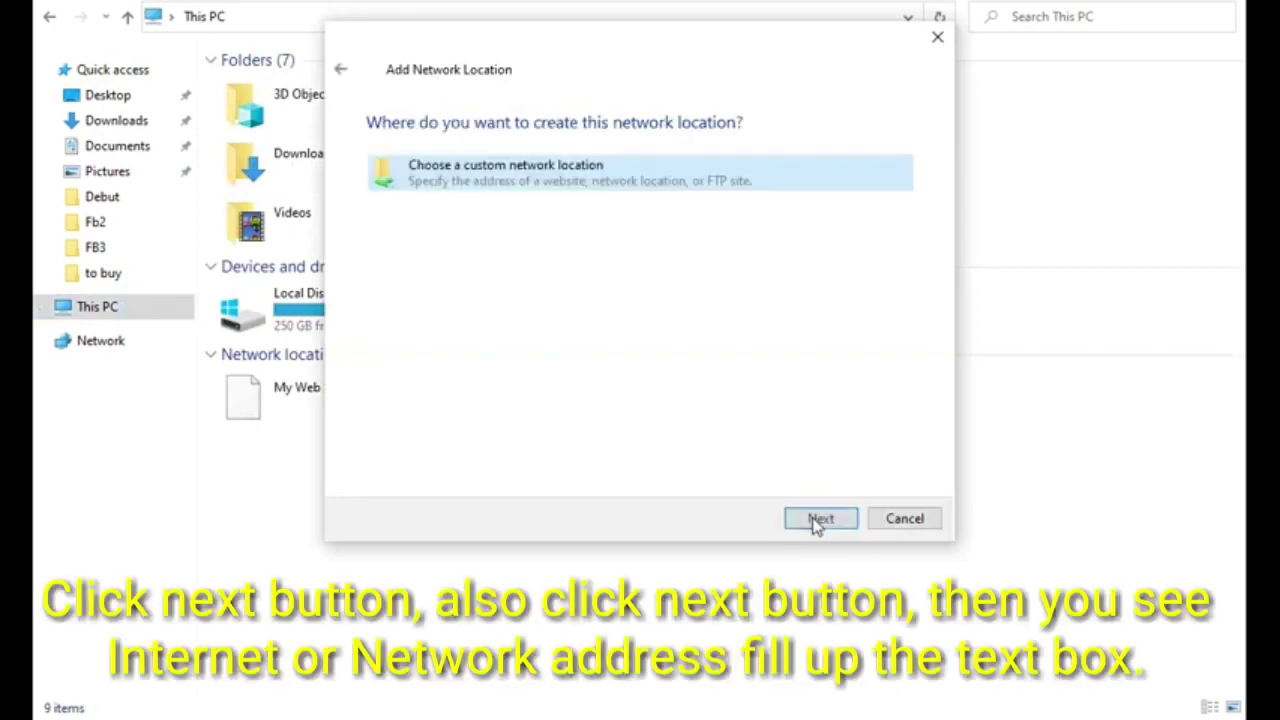
pyautogui.click(820, 519)
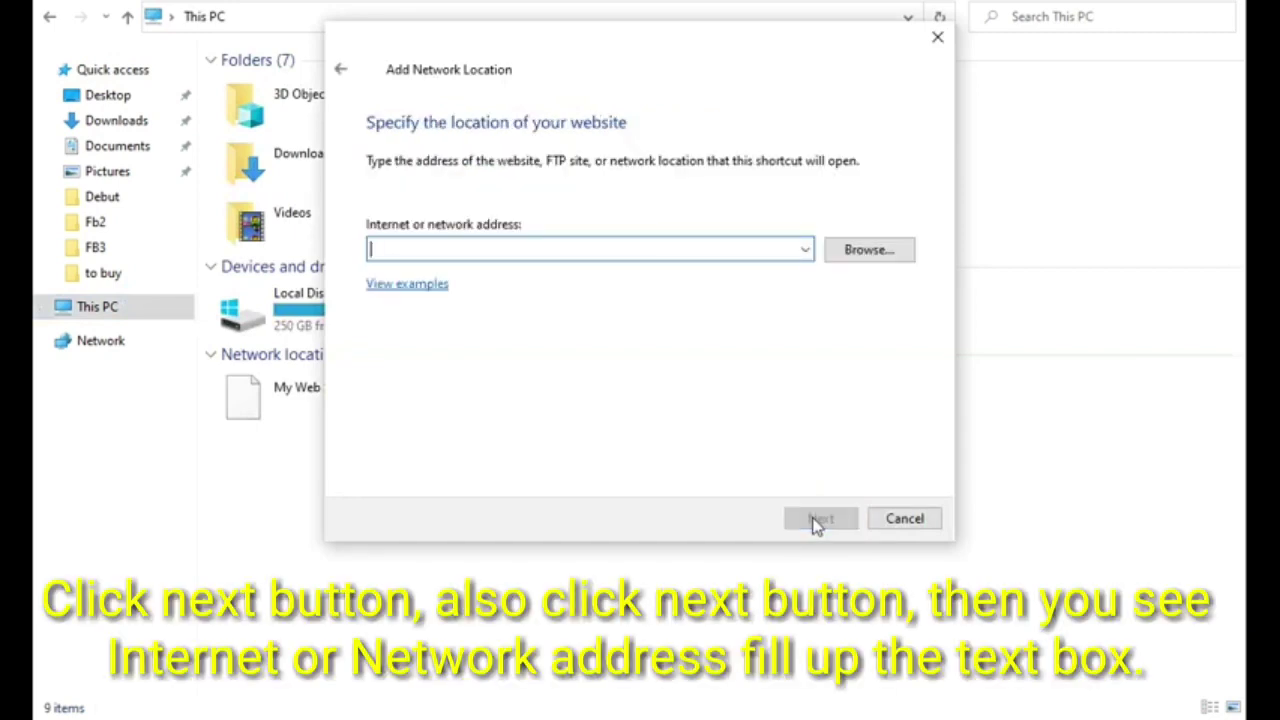
# - Enter ftp://192.168.1.7 as the start of the network address, checking the IP against the address noted in Notepad
pyautogui.write('ftp:/')
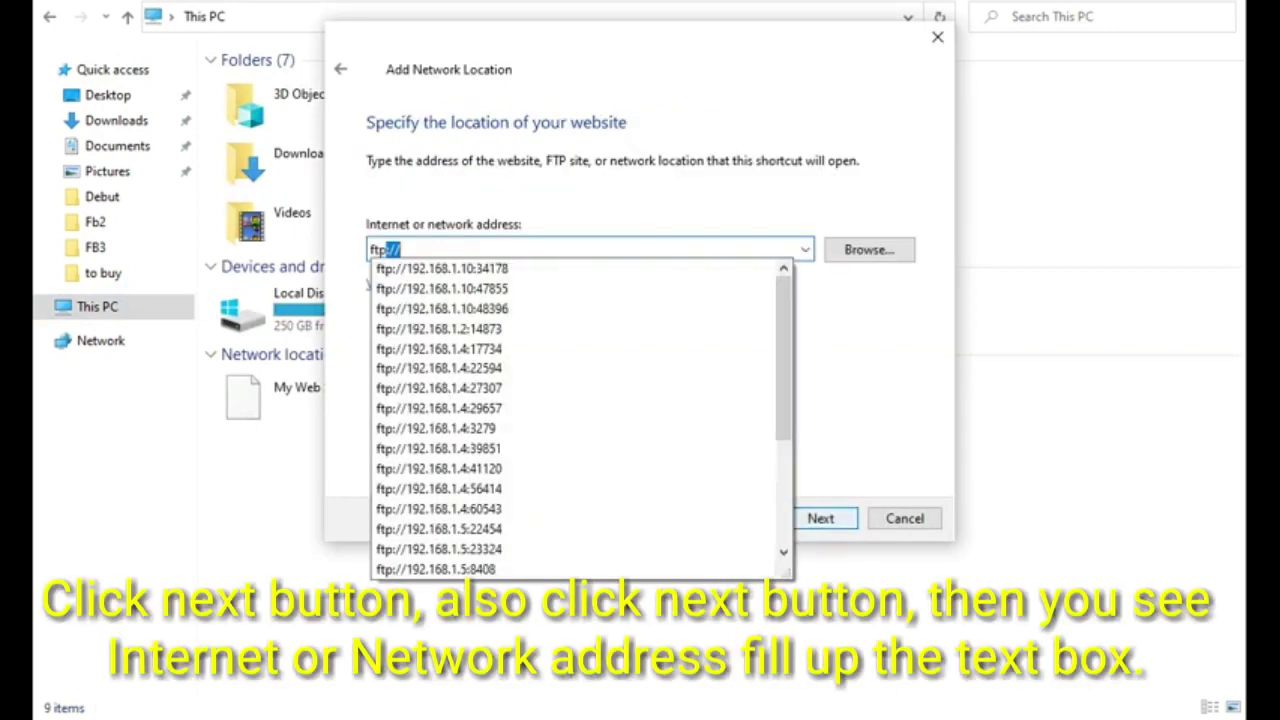
pyautogui.write('/192.168.1.10:34178')
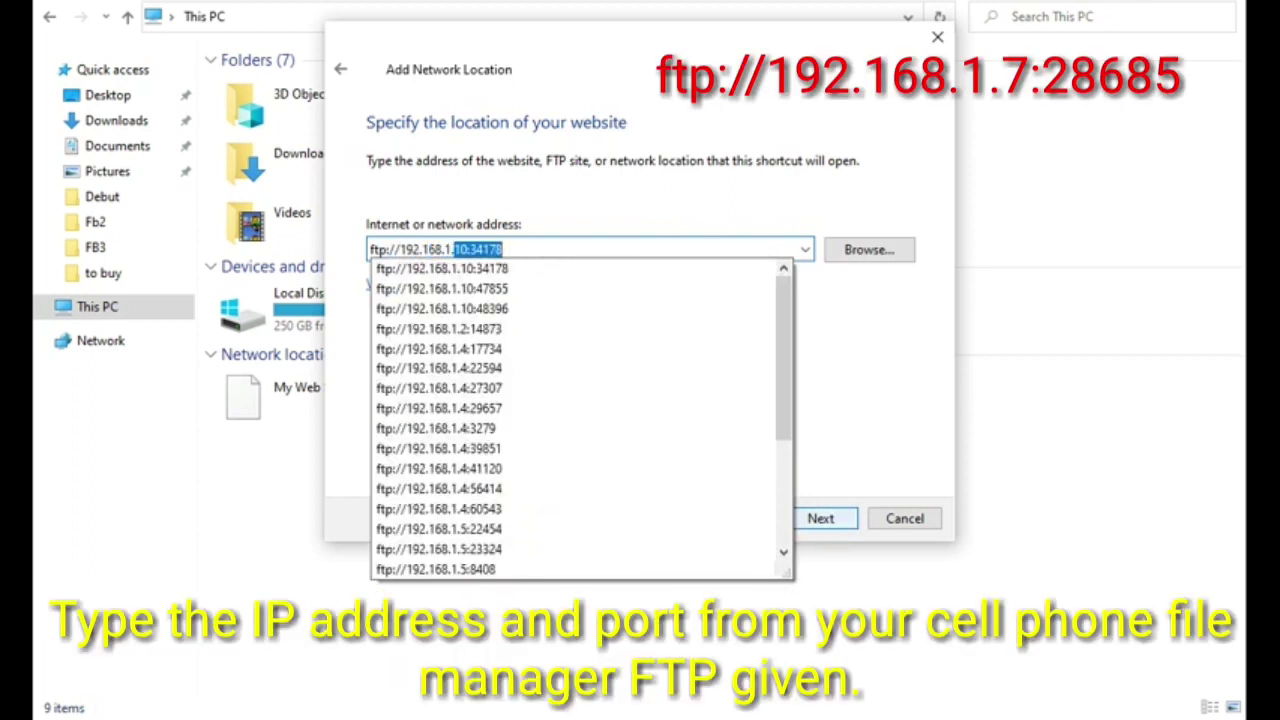
pyautogui.hotkey('alt', 'Tab')
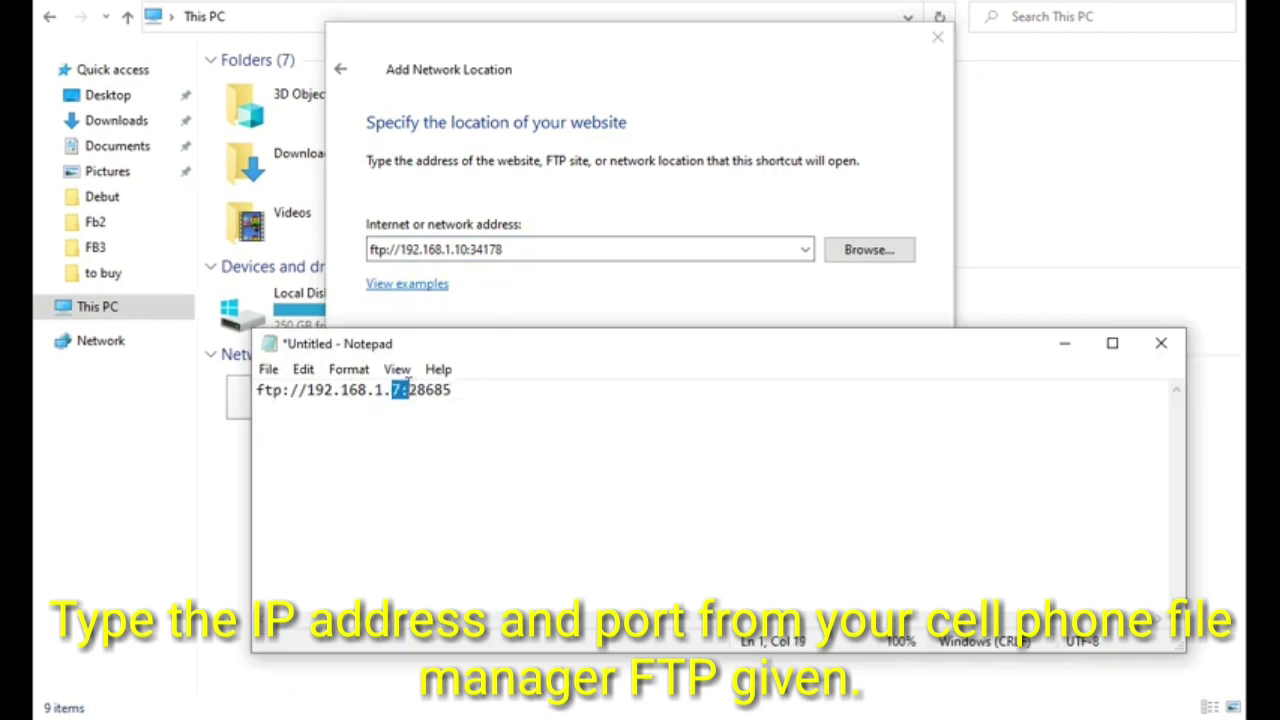
pyautogui.moveTo(408, 381); pyautogui.dragTo(400, 389)
pyautogui.click(510, 250)
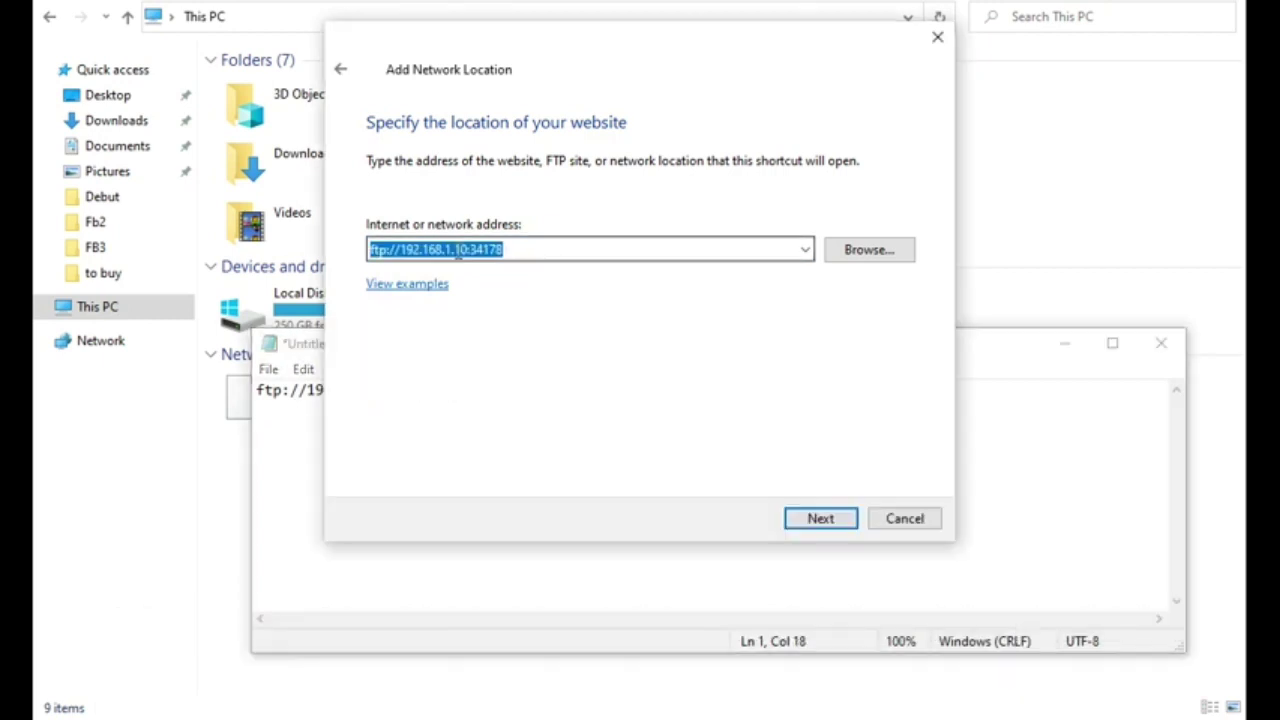
pyautogui.moveTo(458, 257); pyautogui.dragTo(534, 251)
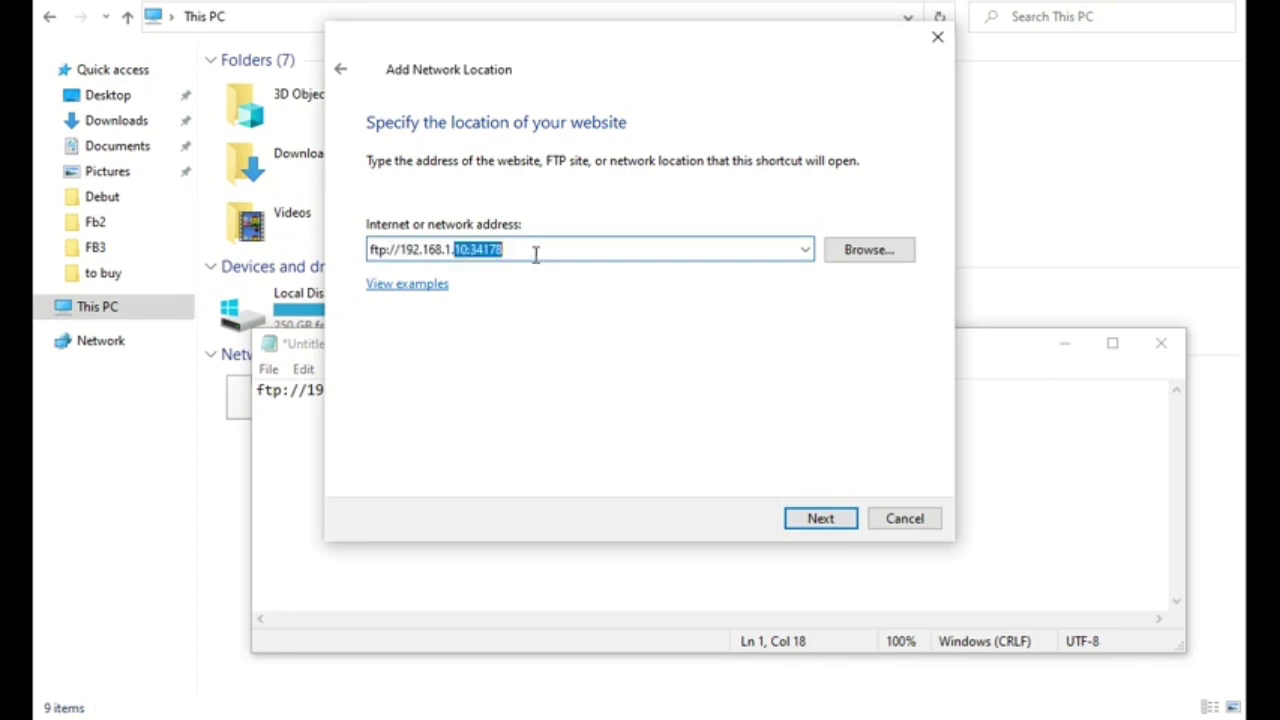
pyautogui.write('7')
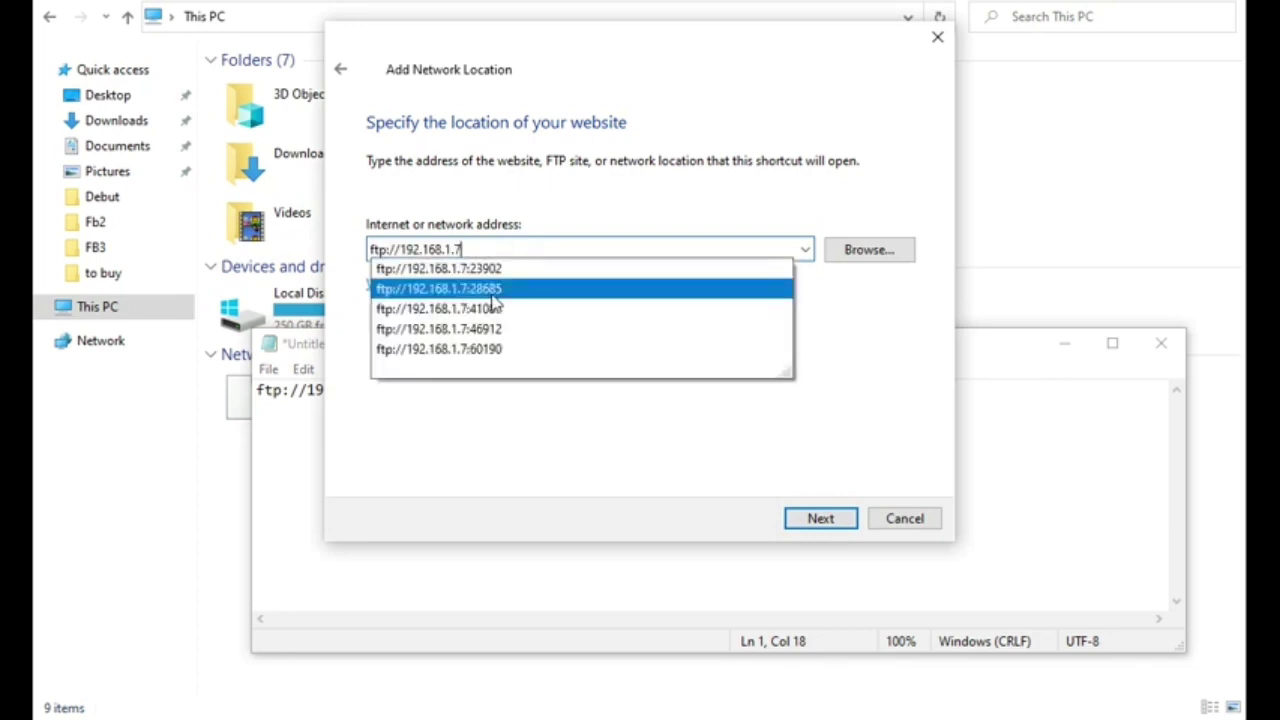
pyautogui.write(':23902')
# - Copy the port 28685 from Notepad and use it as the port in the network location address
pyautogui.click(293, 443)
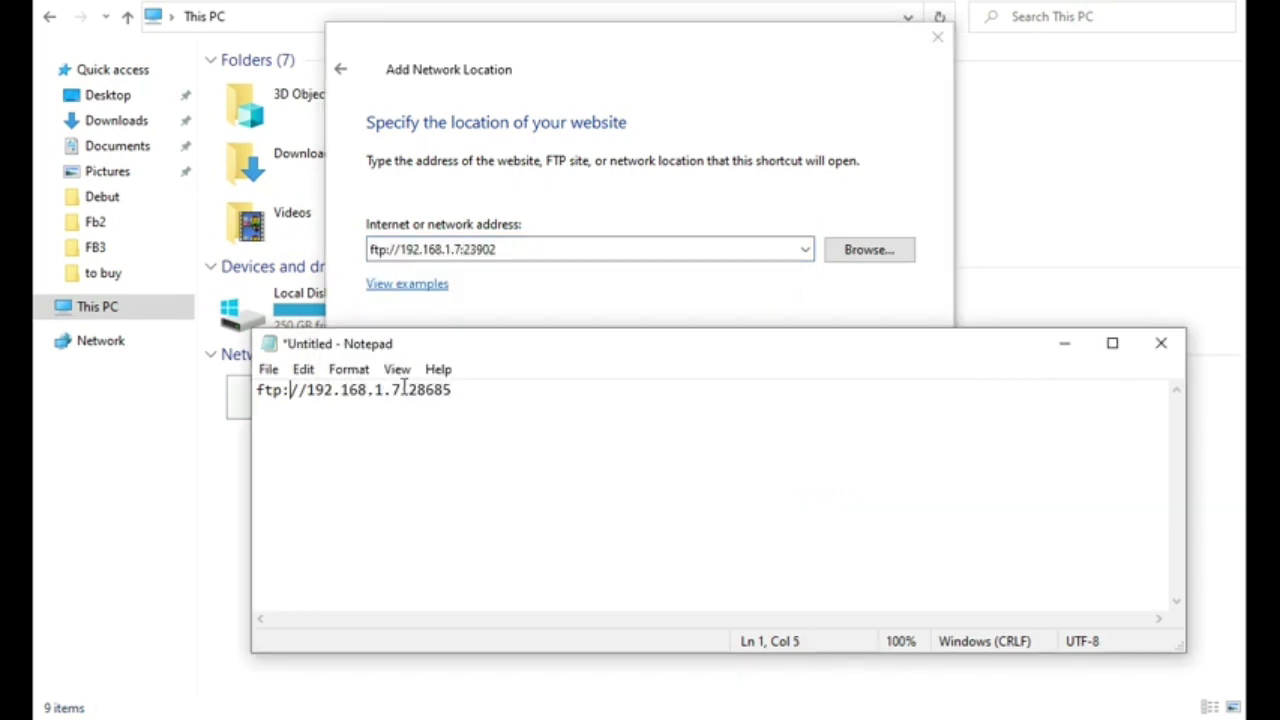
pyautogui.moveTo(438, 385); pyautogui.dragTo(476, 388)
pyautogui.hotkey('ctrl', 'c')
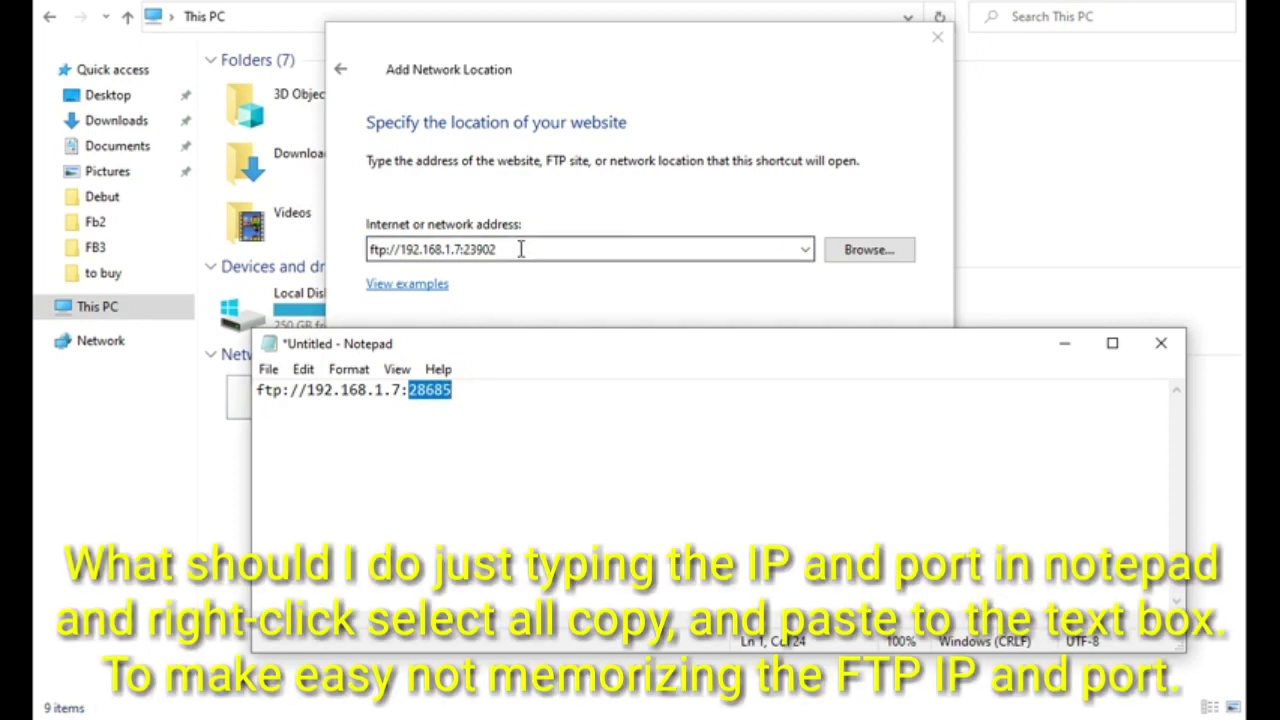
pyautogui.click(492, 250)
pyautogui.click(466, 250)
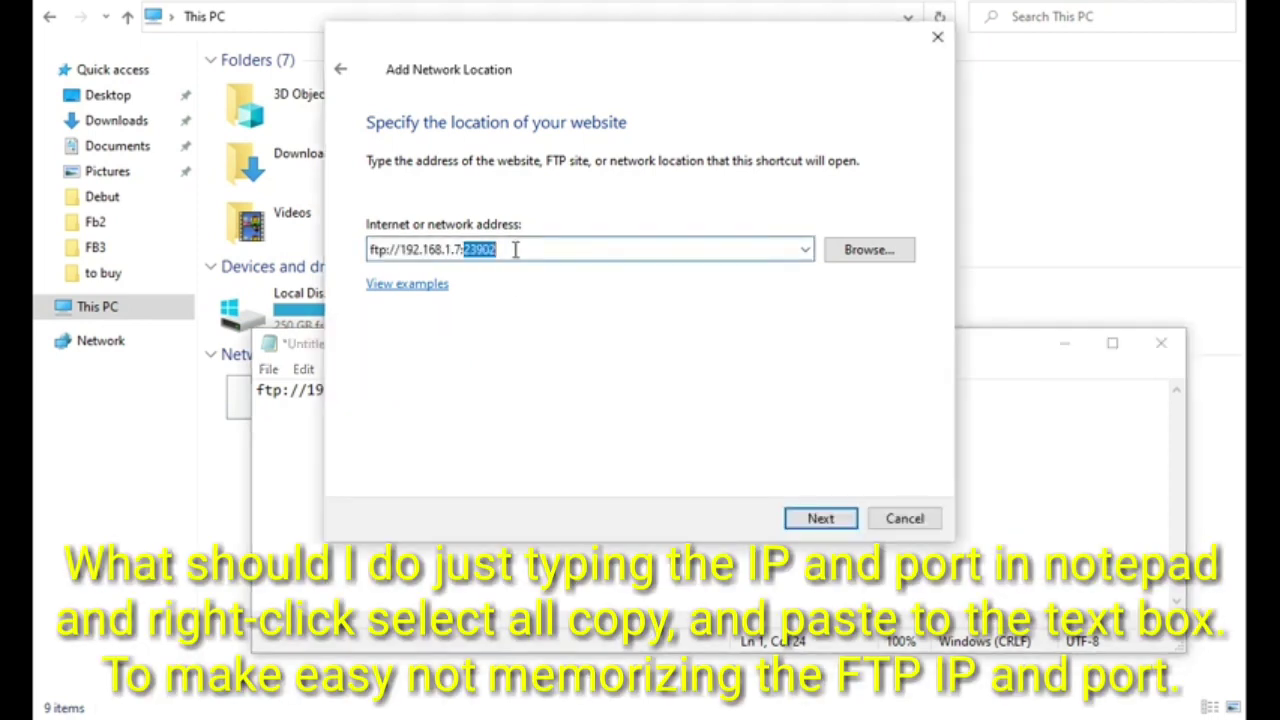
pyautogui.hotkey('ctrl', 'v')
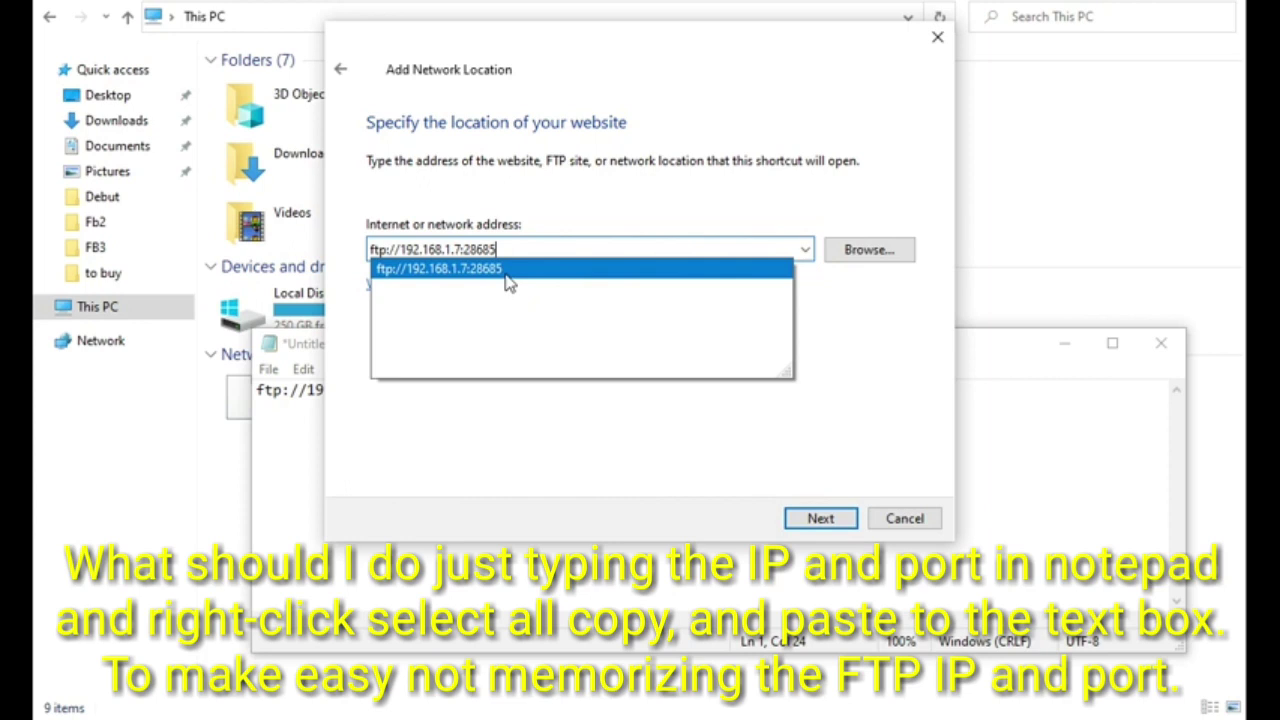
pyautogui.click(506, 275)
# - Examine the complete FTP address noted in Notepad and return to the Add Network Location wizard
pyautogui.click(430, 591)
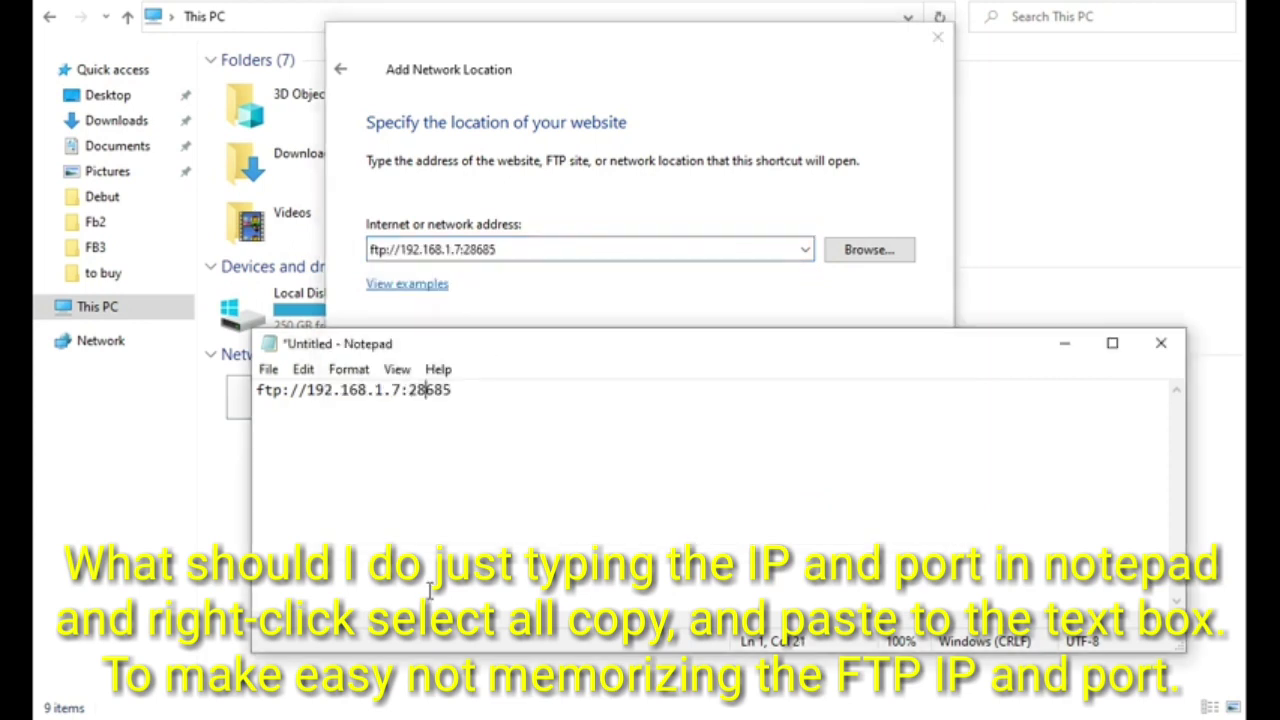
pyautogui.moveTo(480, 389); pyautogui.dragTo(255, 390)
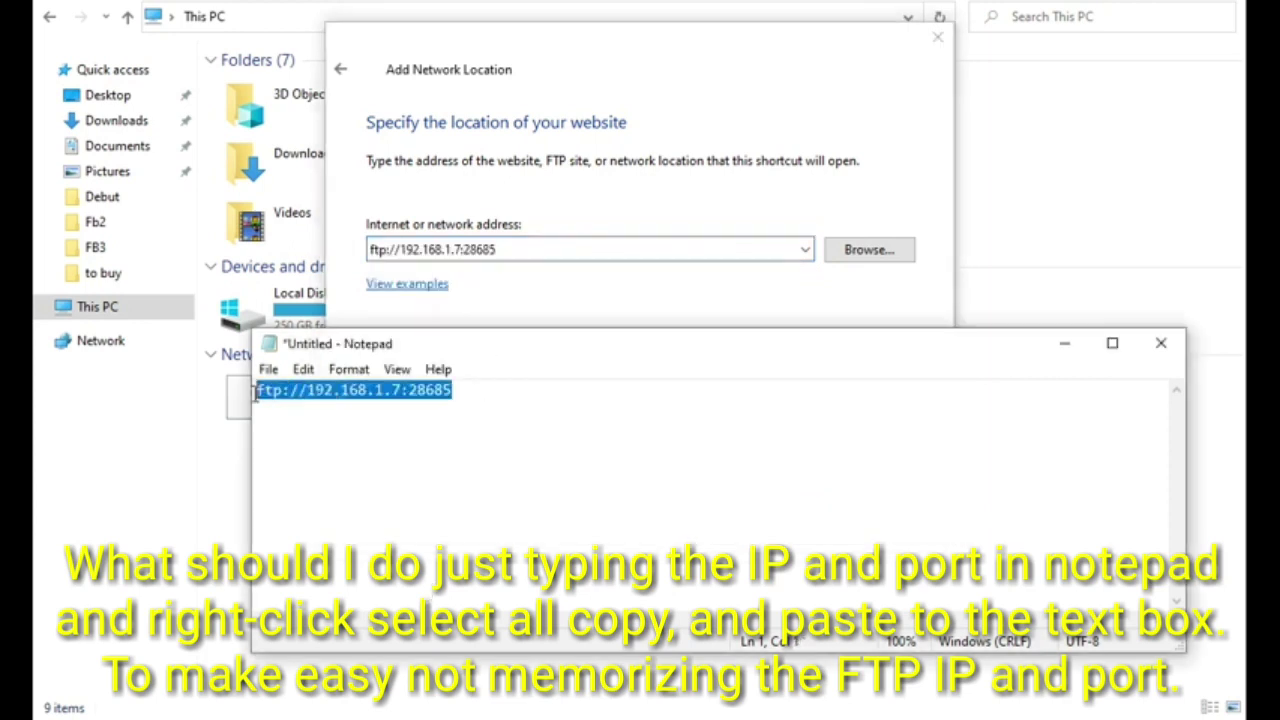
pyautogui.click(603, 295)
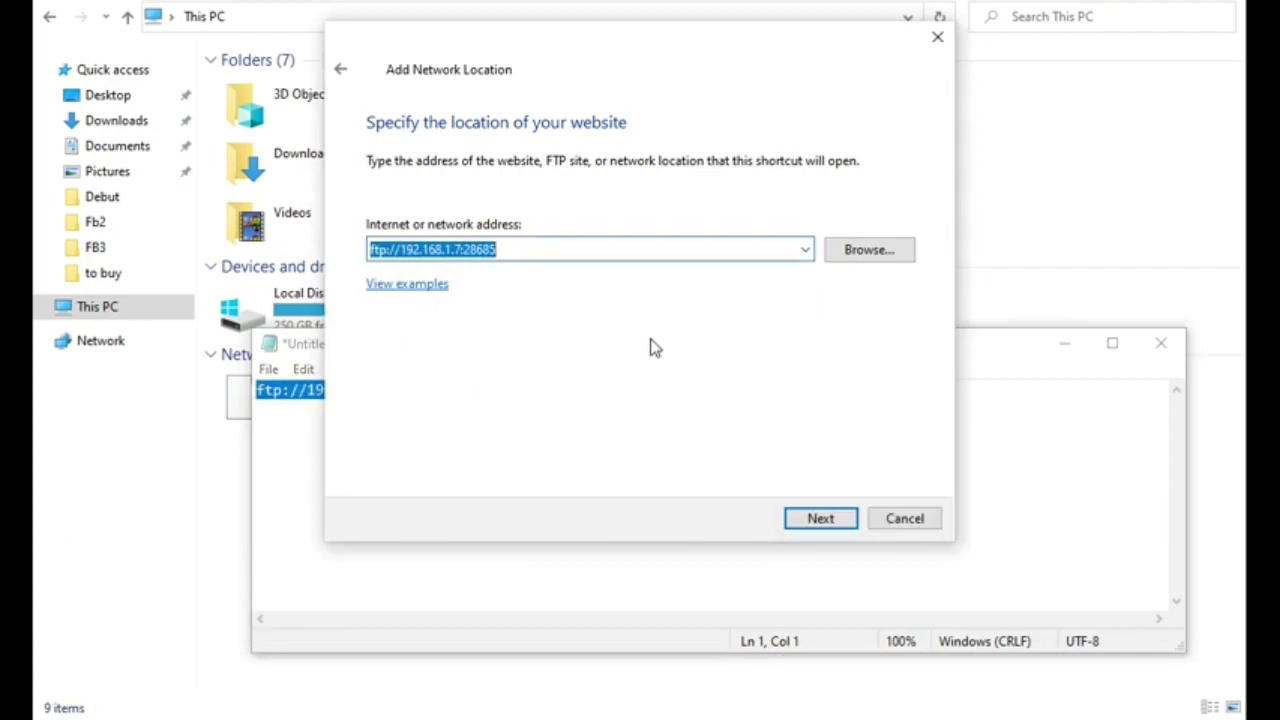
# - Complete the wizard to create the network location 192.168.1.7 and try to open it
pyautogui.click(824, 521)
pyautogui.click(827, 524)
pyautogui.click(827, 524)
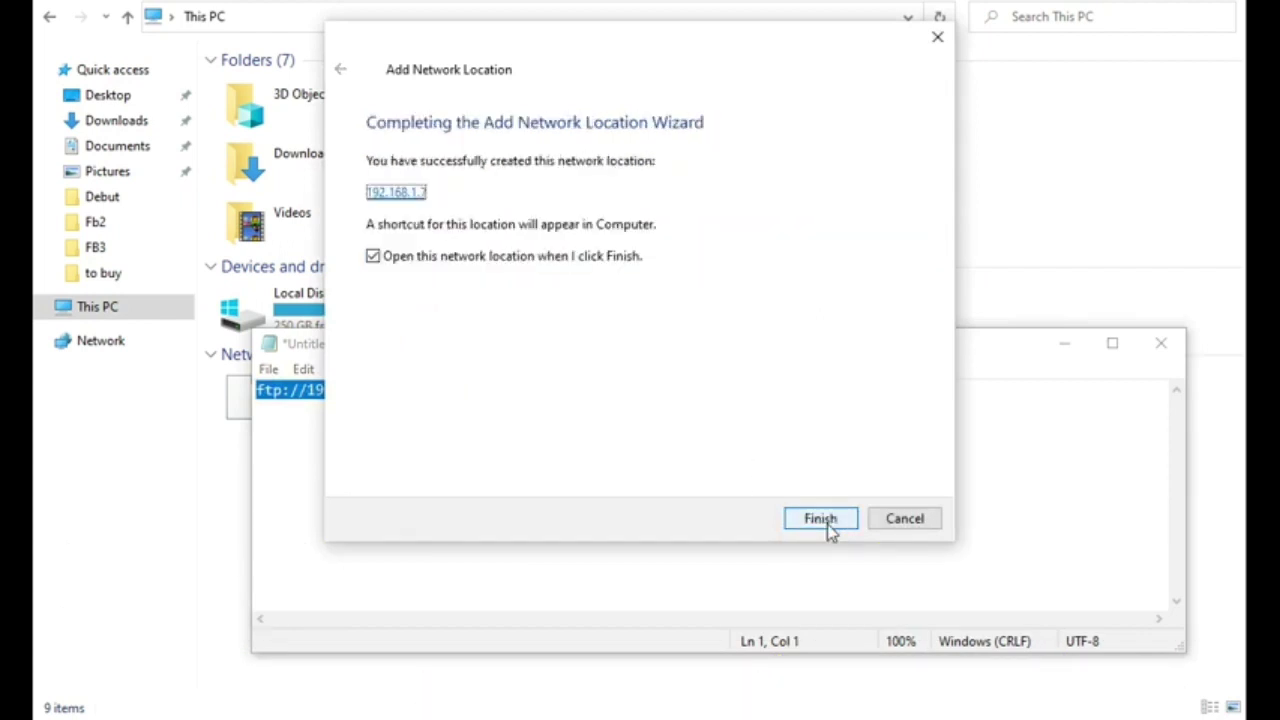
pyautogui.click(820, 520)
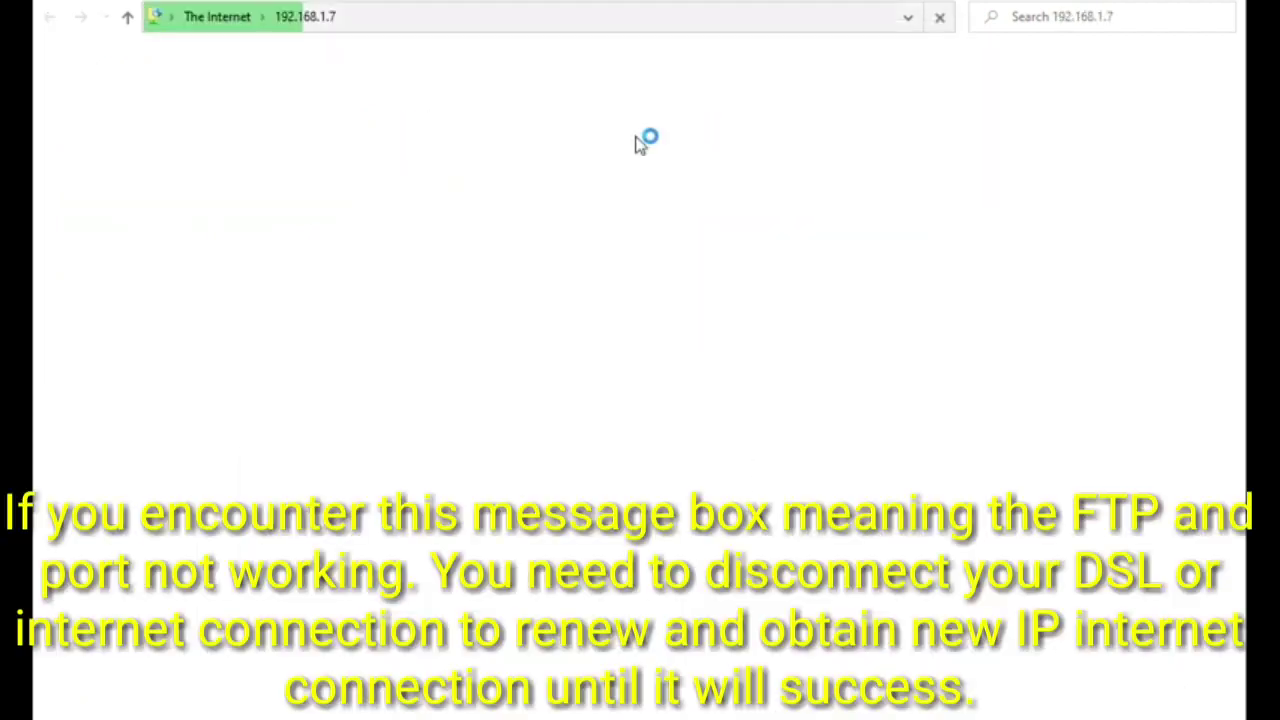
pyautogui.click(800, 399)
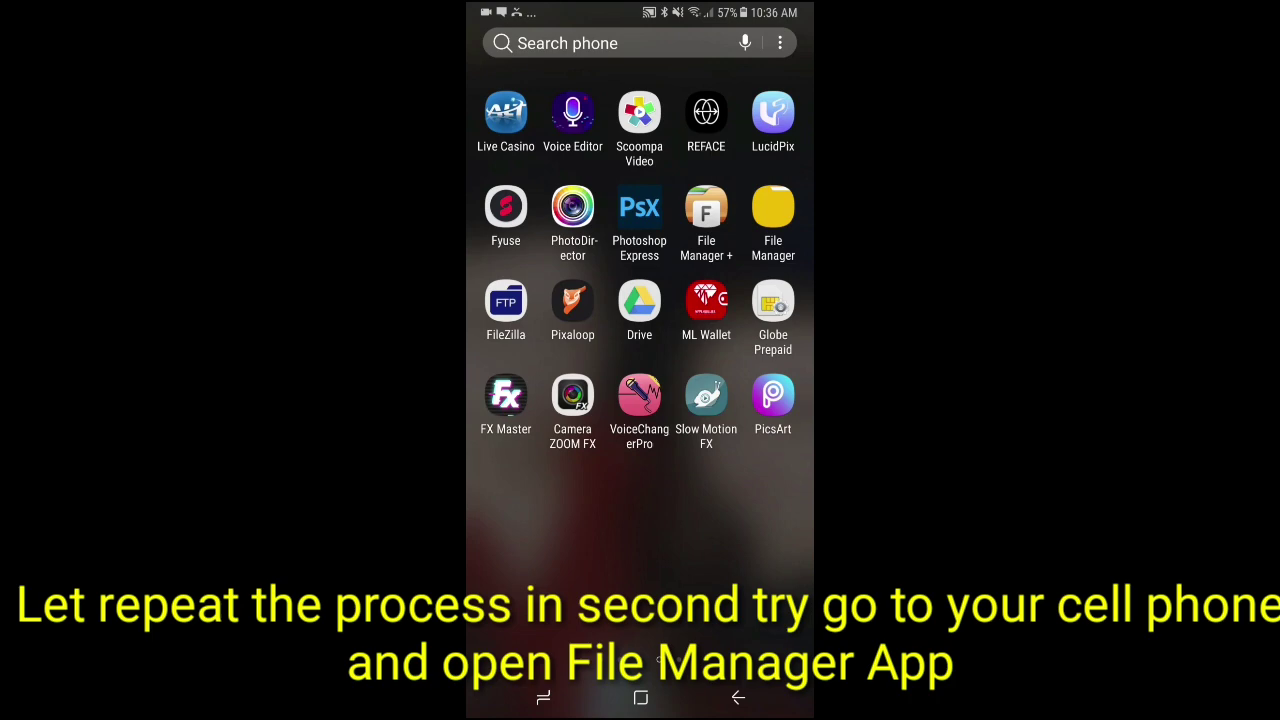
# - Reopen the yellow File Manager app on the phone and start its FTP server again
pyautogui.click(773, 208)
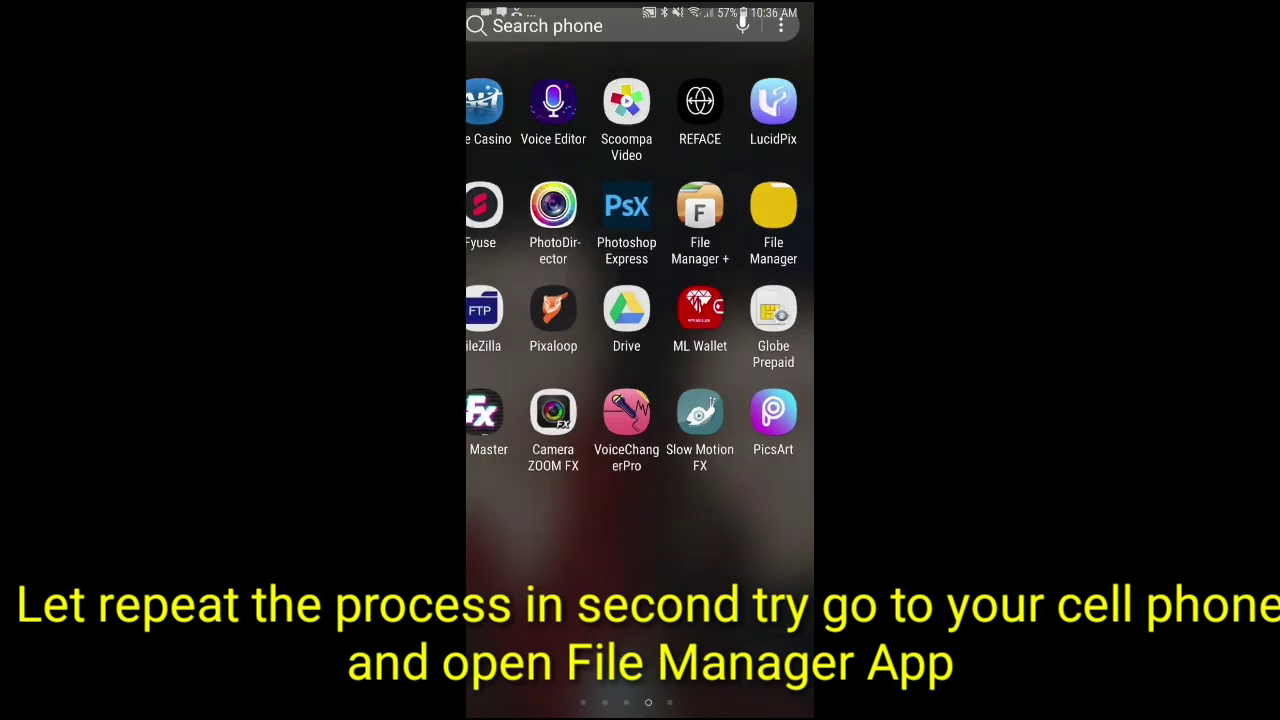
pyautogui.click(486, 45)
pyautogui.click(523, 160)
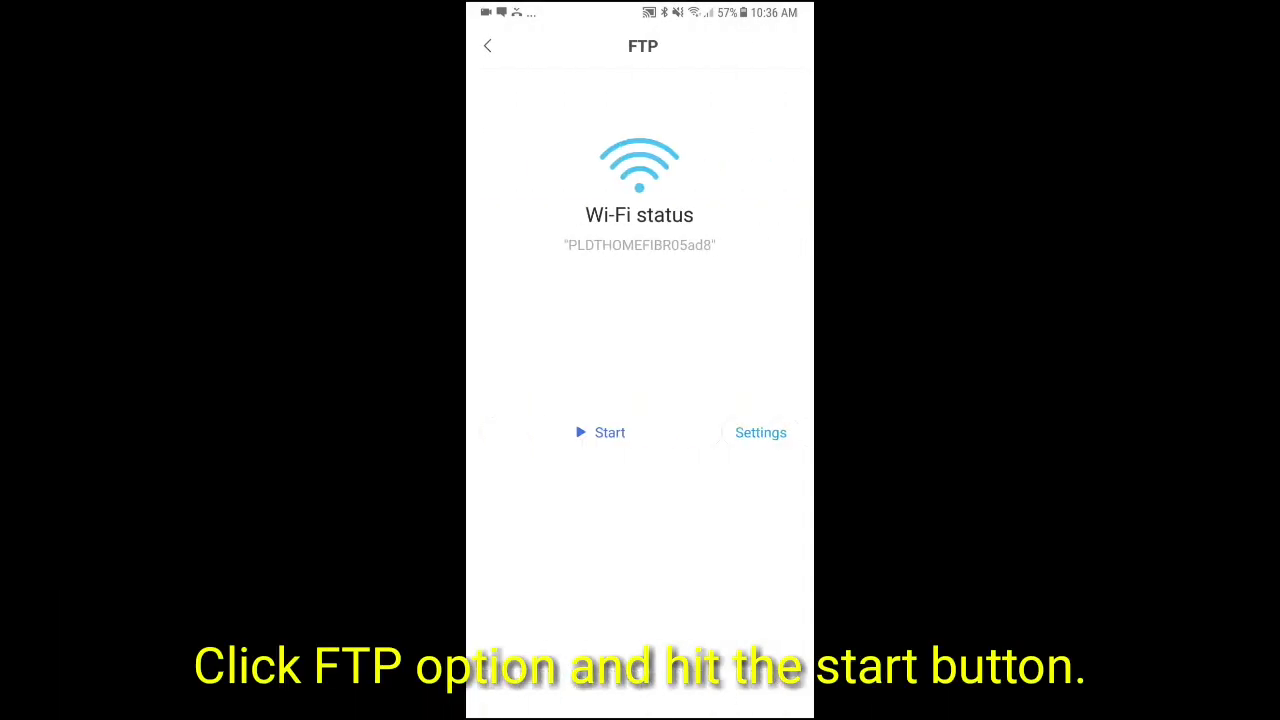
pyautogui.click(603, 432)
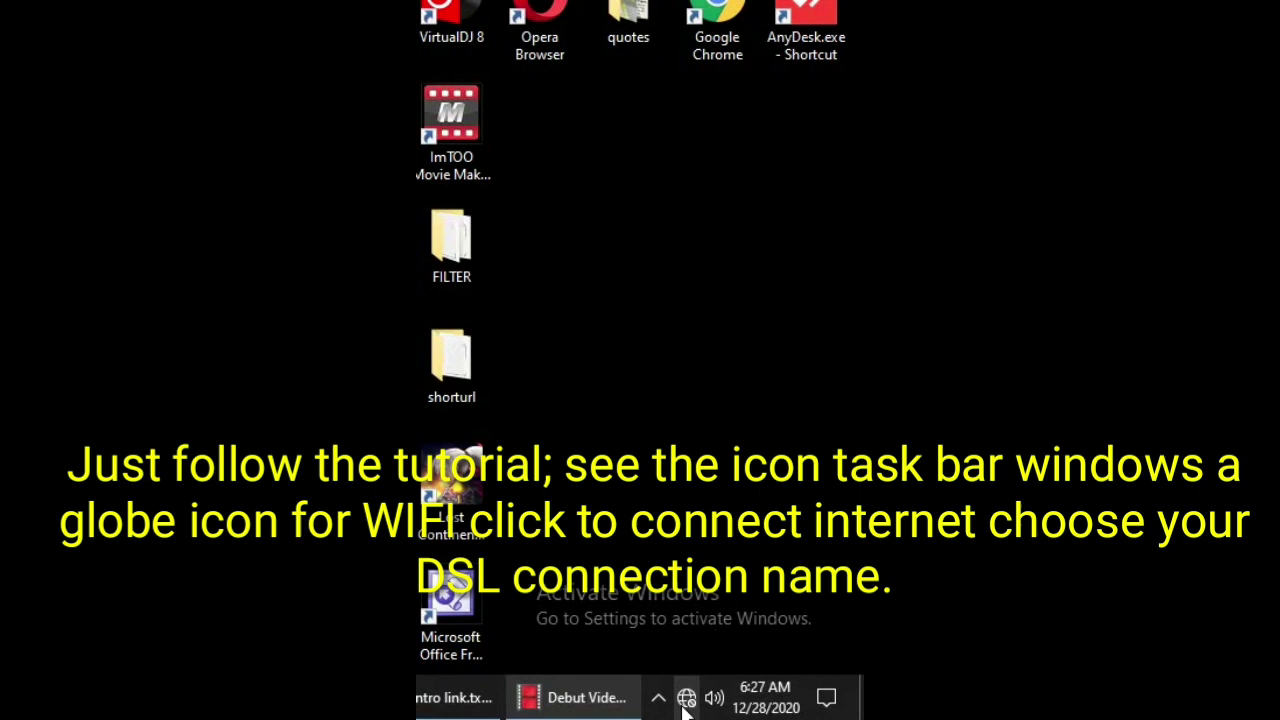
# - Connect the Windows PC to the PLDTHOMEFIBR05ad8 Wi-Fi network
pyautogui.click(686, 698)
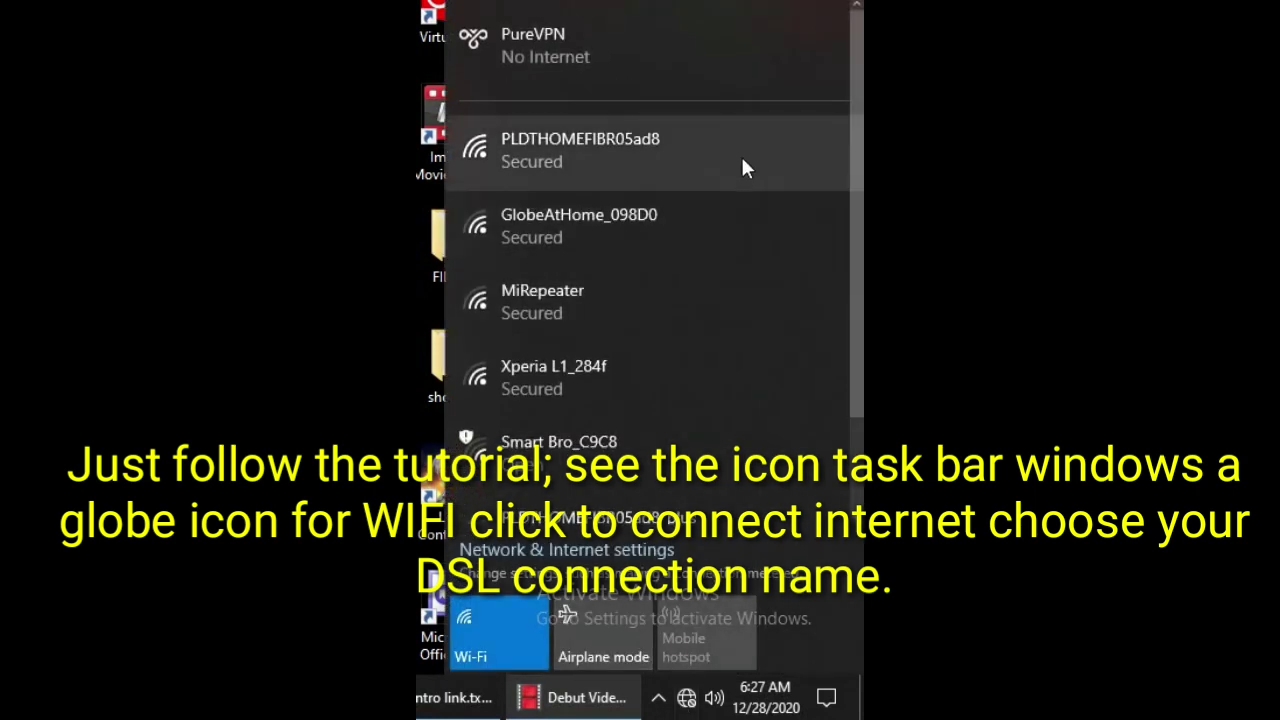
pyautogui.click(743, 160)
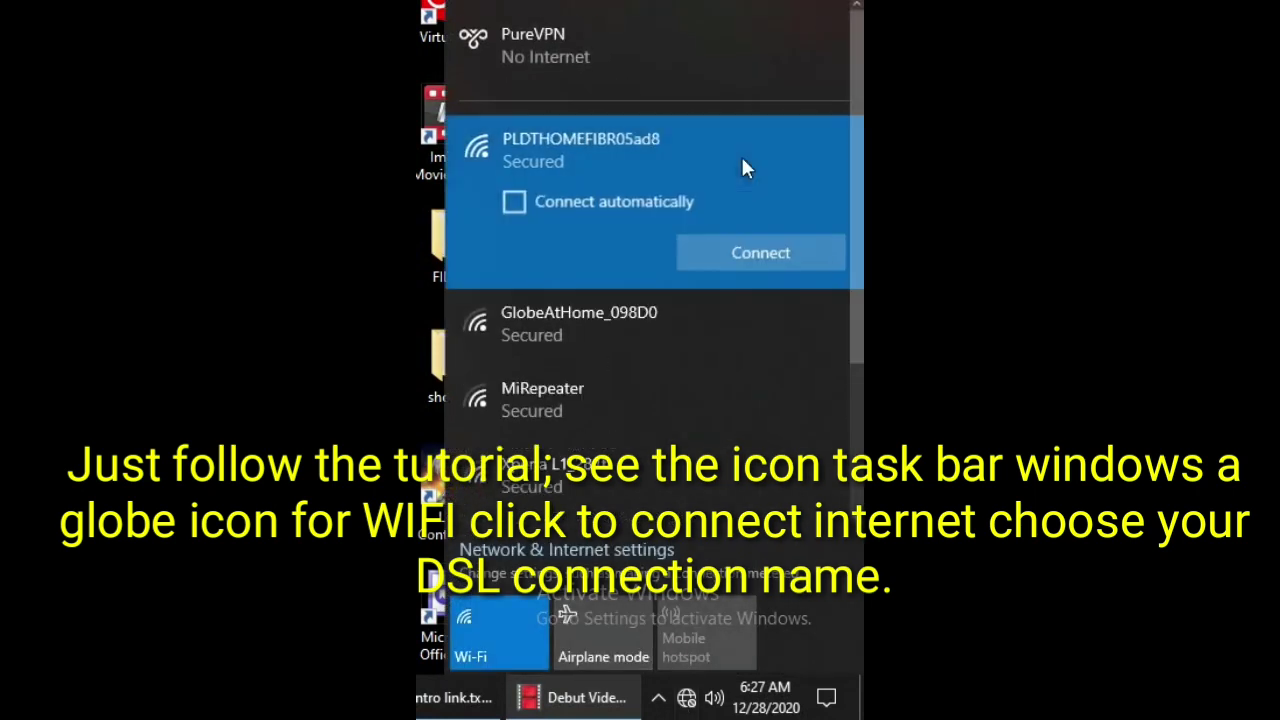
pyautogui.click(750, 255)
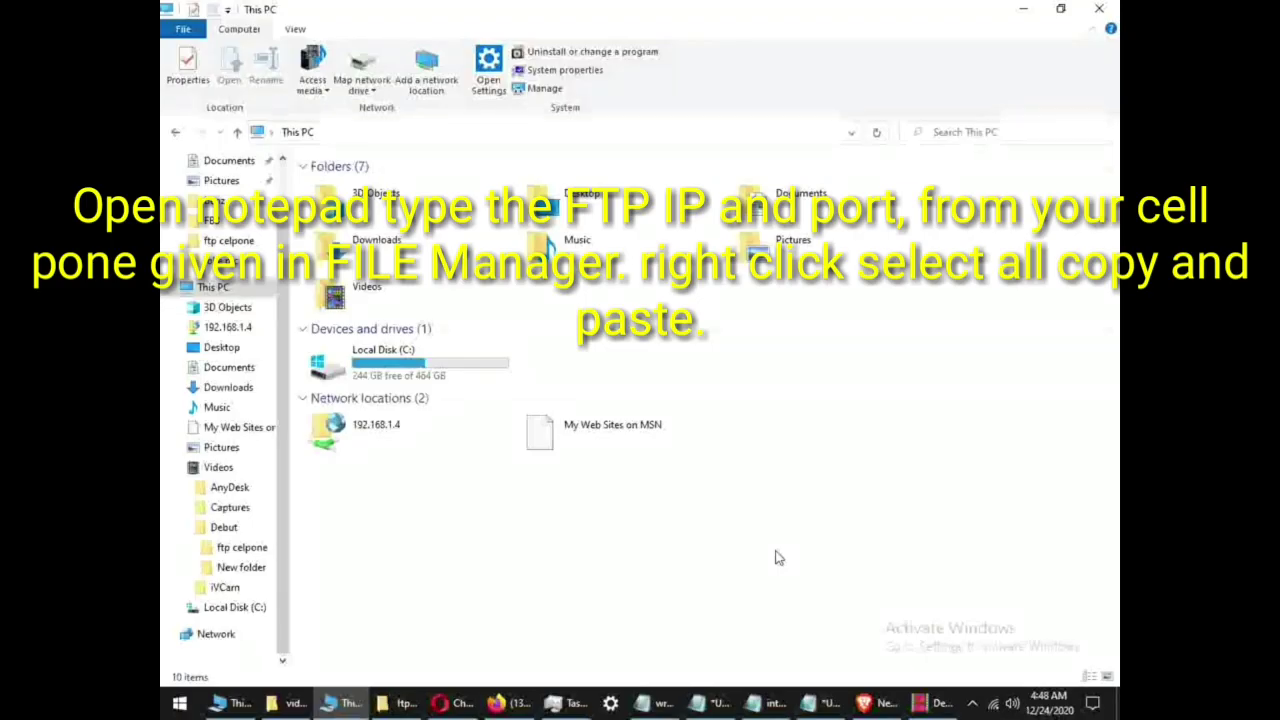
# - Complete the FTP address ftp://192.168.1.4:32764 in the untitled Notepad note and copy all of it
pyautogui.click(820, 703)
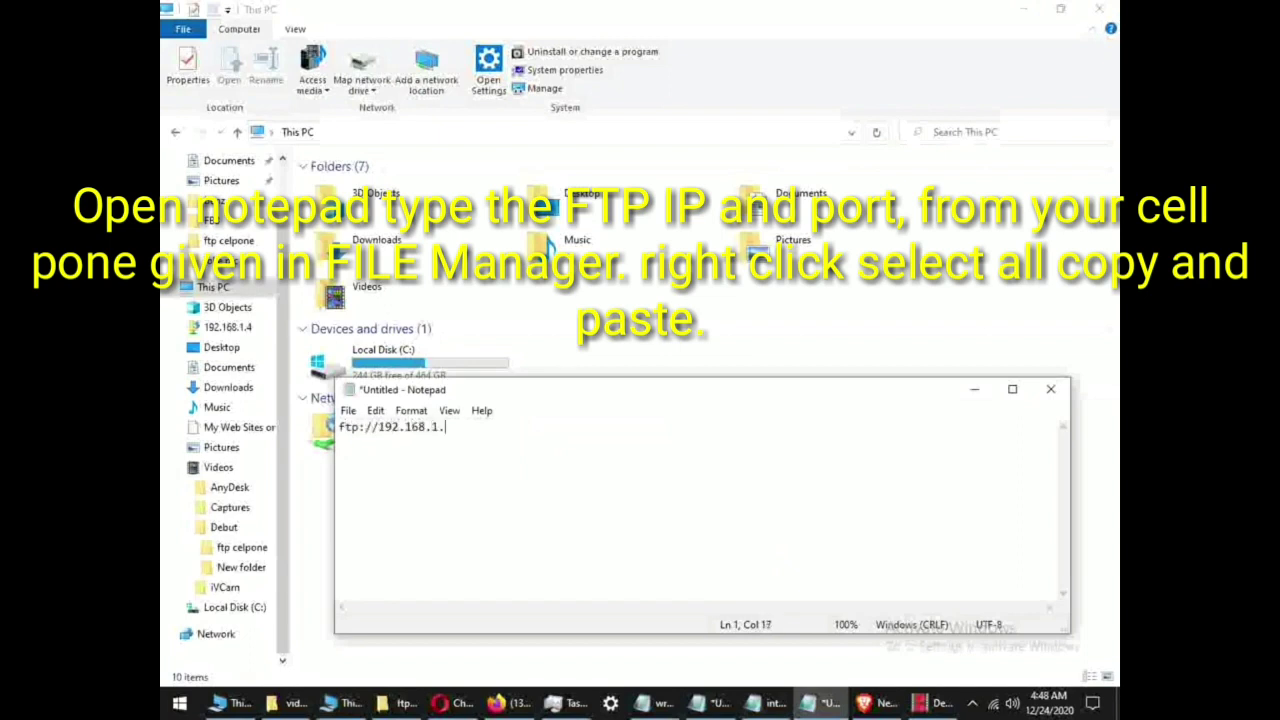
pyautogui.write('1')
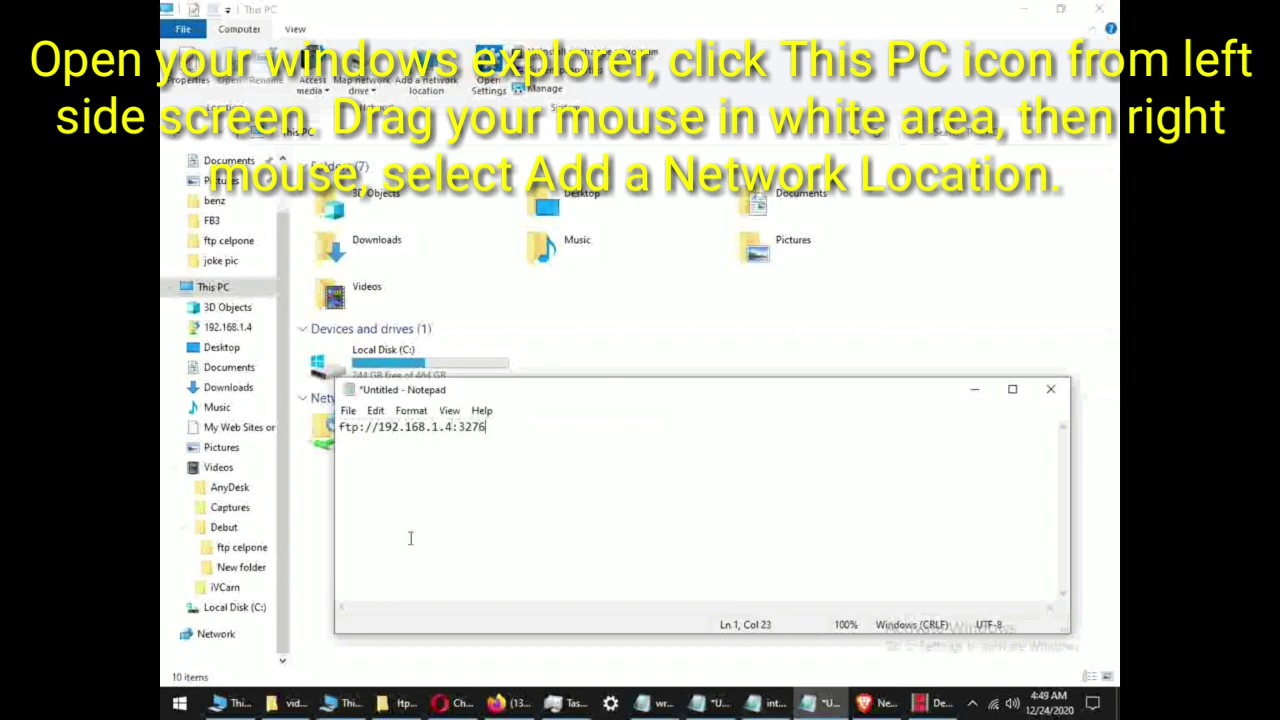
pyautogui.hotkey('ctrl', 'a')
pyautogui.rightClick(403, 458)
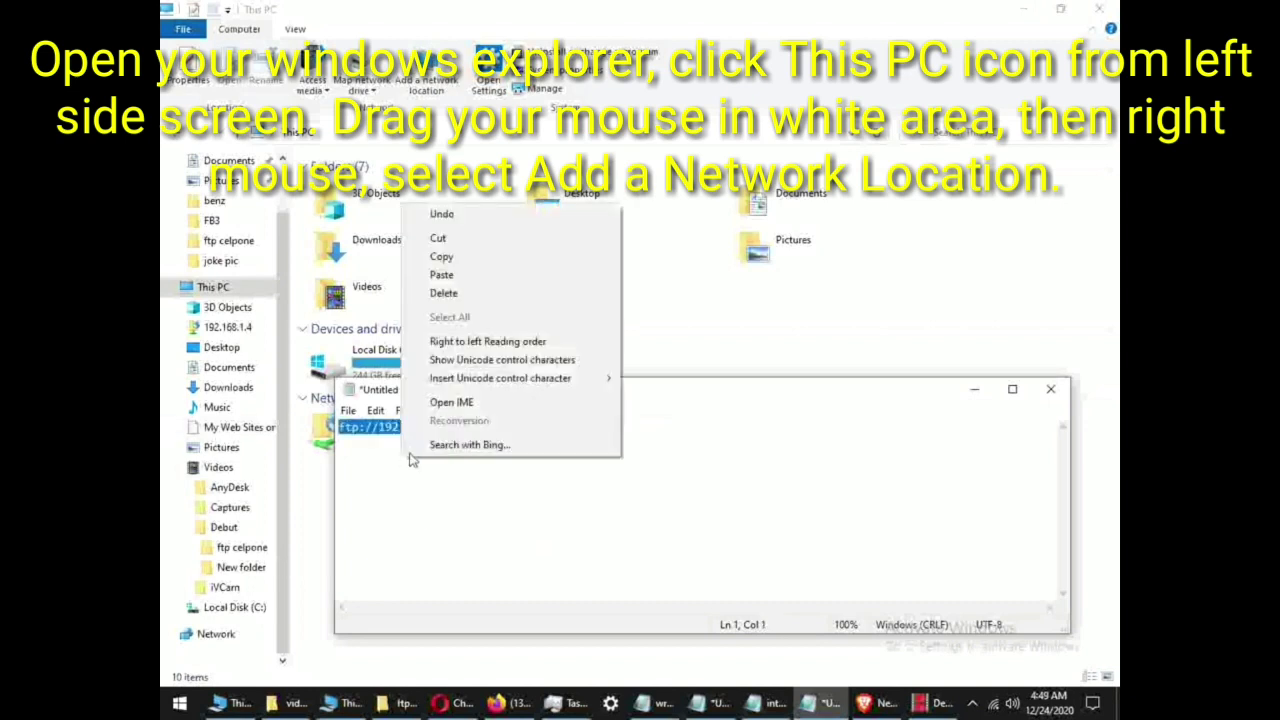
pyautogui.click(441, 256)
# - Start adding a network location to This PC and submit ftp://192.168.1.4:32764 as its network address
pyautogui.click(215, 287)
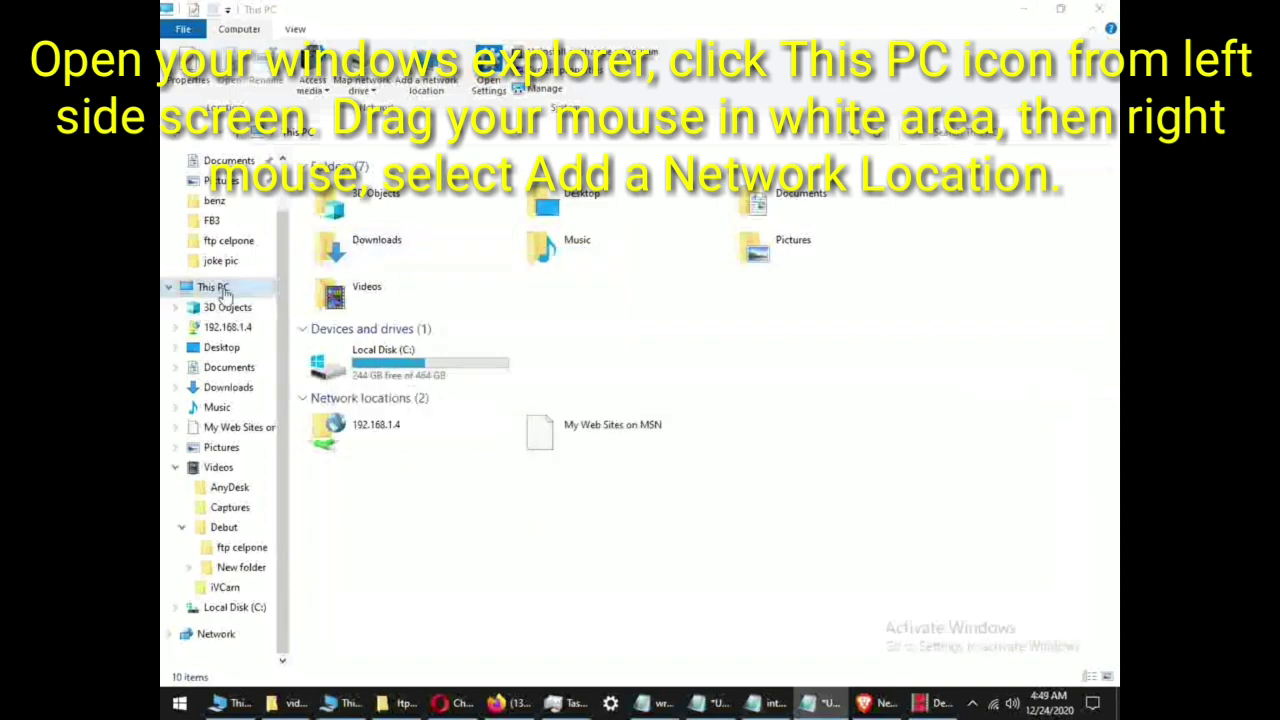
pyautogui.rightClick(853, 560)
pyautogui.click(885, 518)
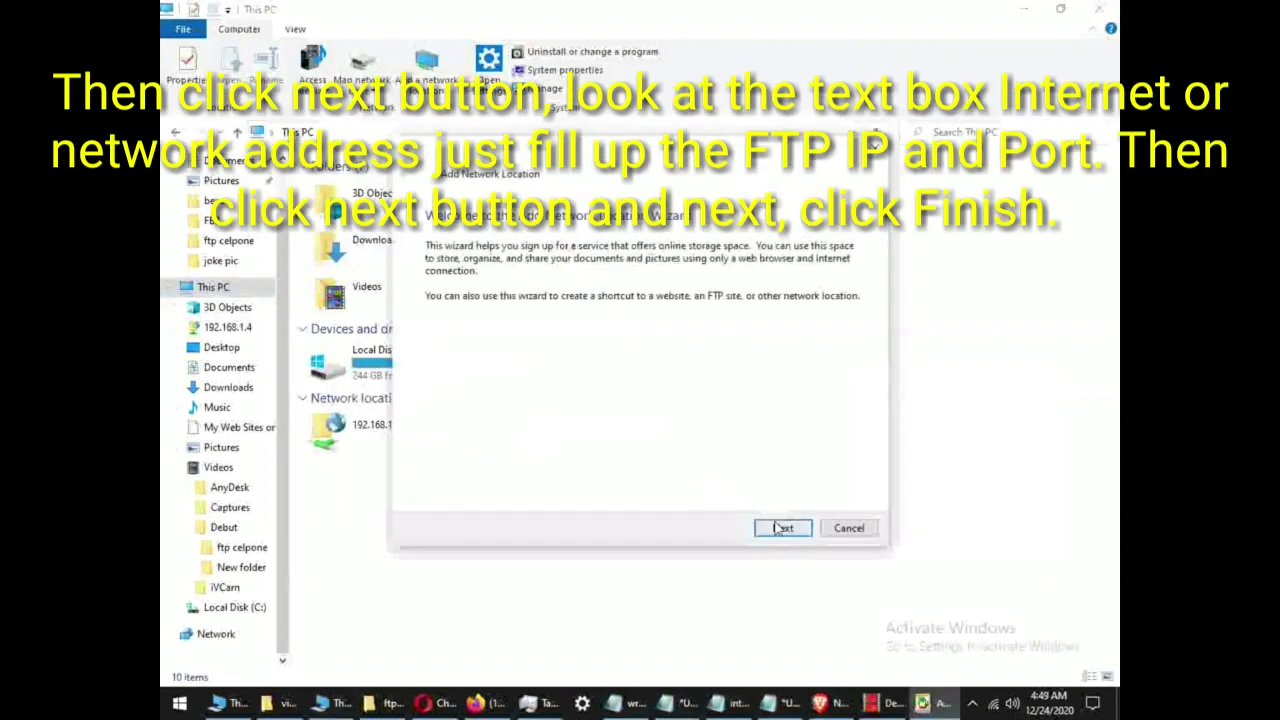
pyautogui.click(783, 528)
pyautogui.click(778, 532)
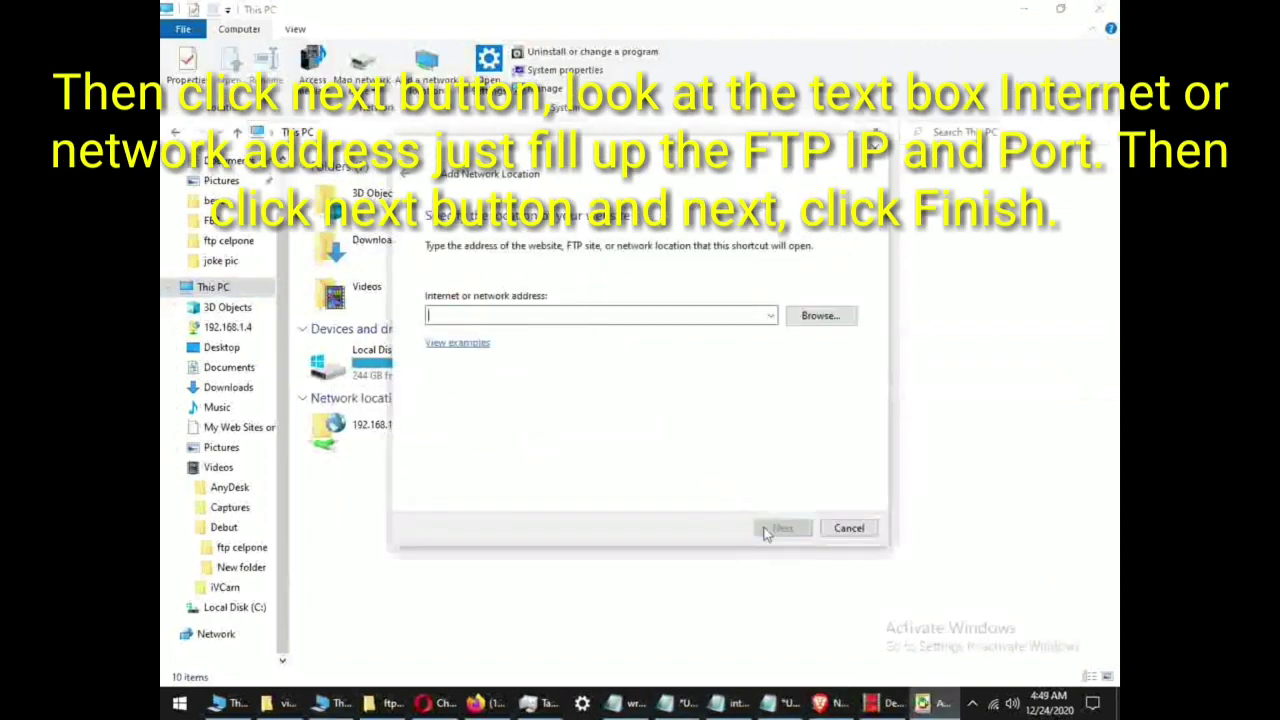
pyautogui.rightClick(595, 320)
pyautogui.click(632, 391)
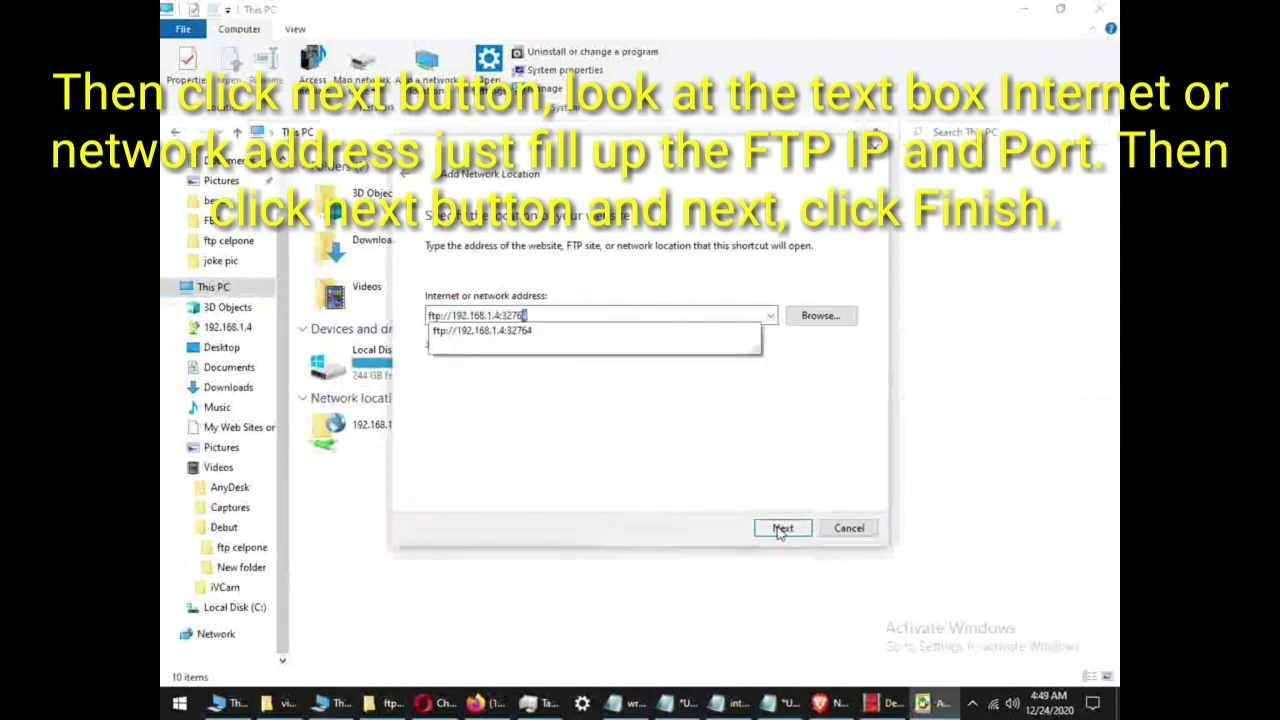
pyautogui.click(781, 529)
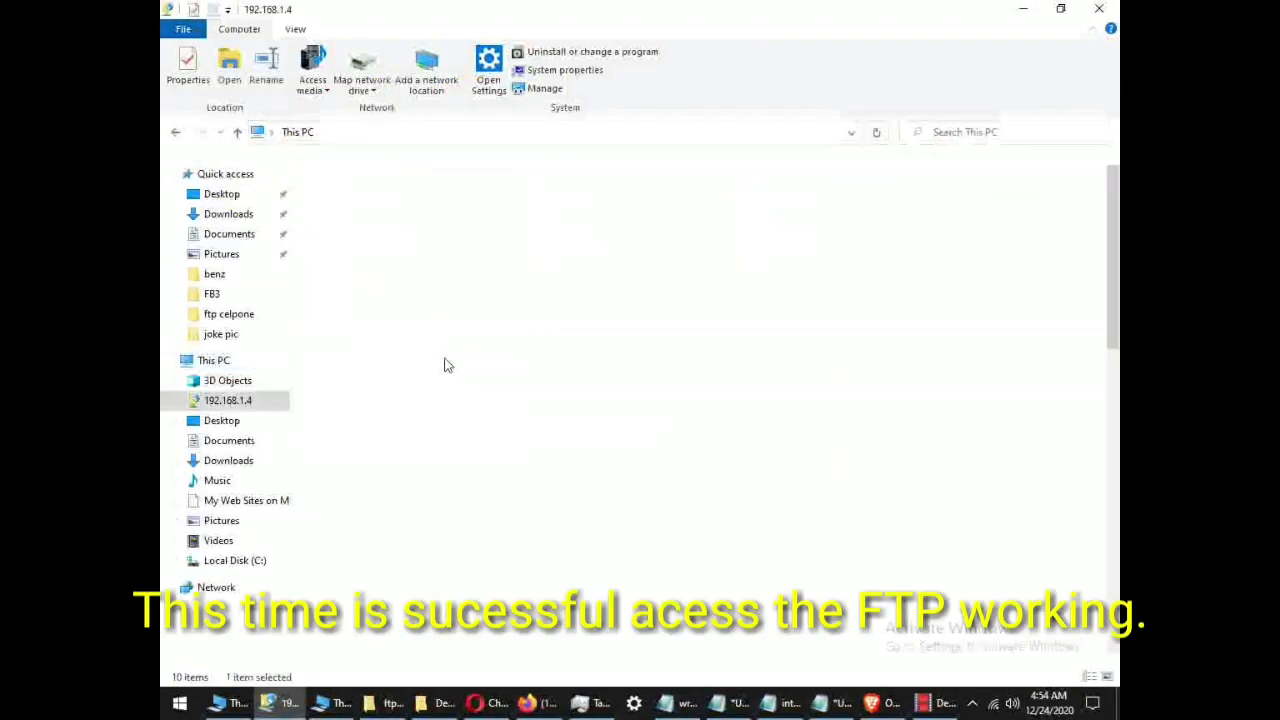
# - Open the Projects folder inside the phone's KineMaster folder on the 192.168.1.4 network location
pyautogui.scroll(-3, 601, 472)
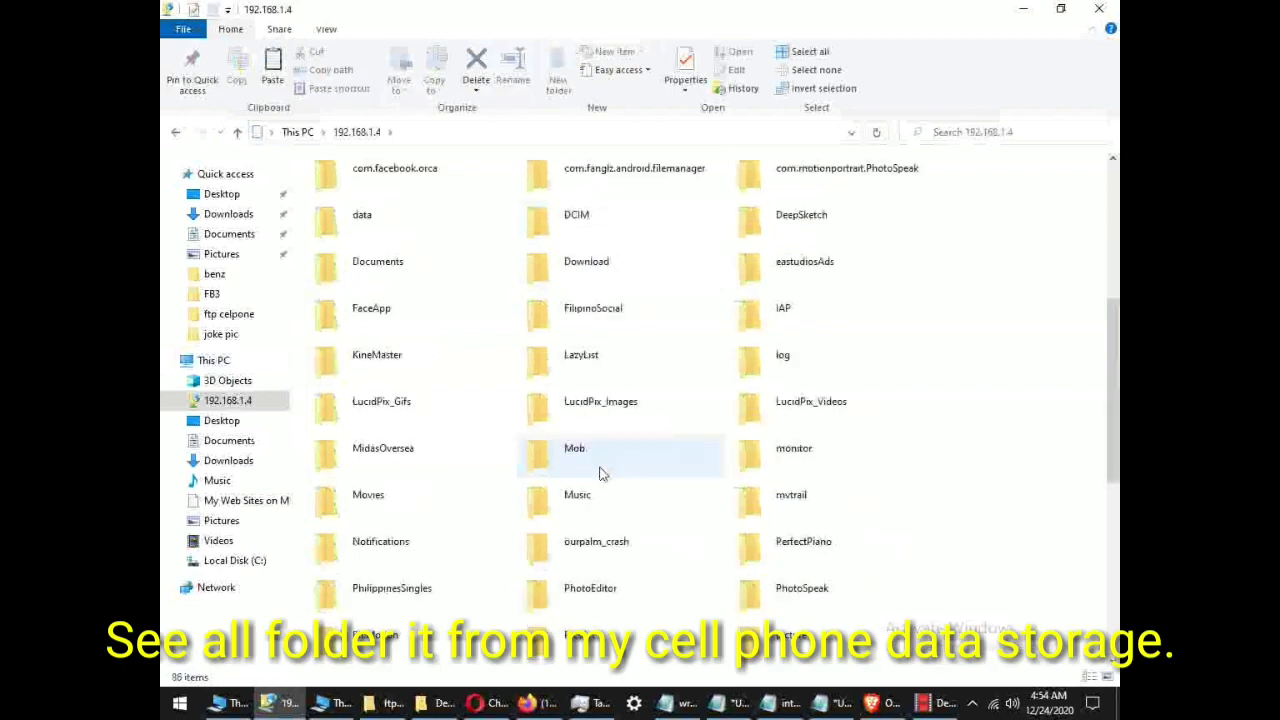
pyautogui.click(403, 370)
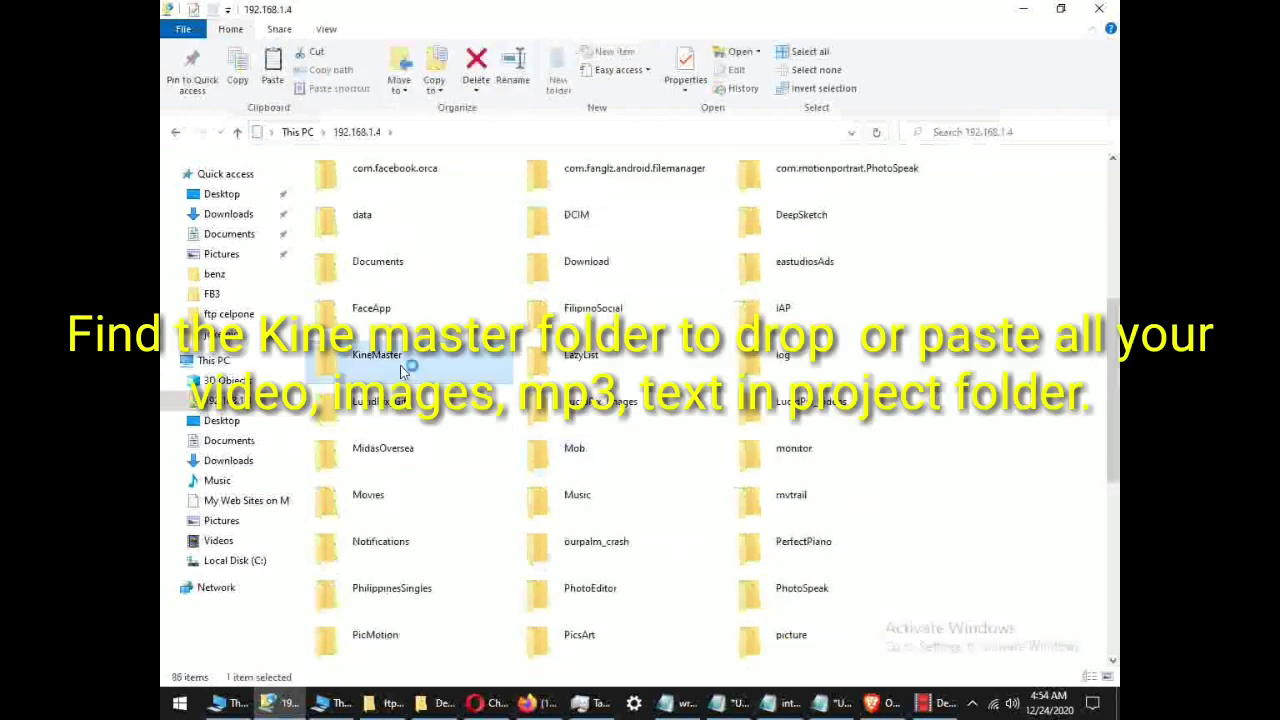
pyautogui.doubleClick(403, 370)
pyautogui.click(538, 225)
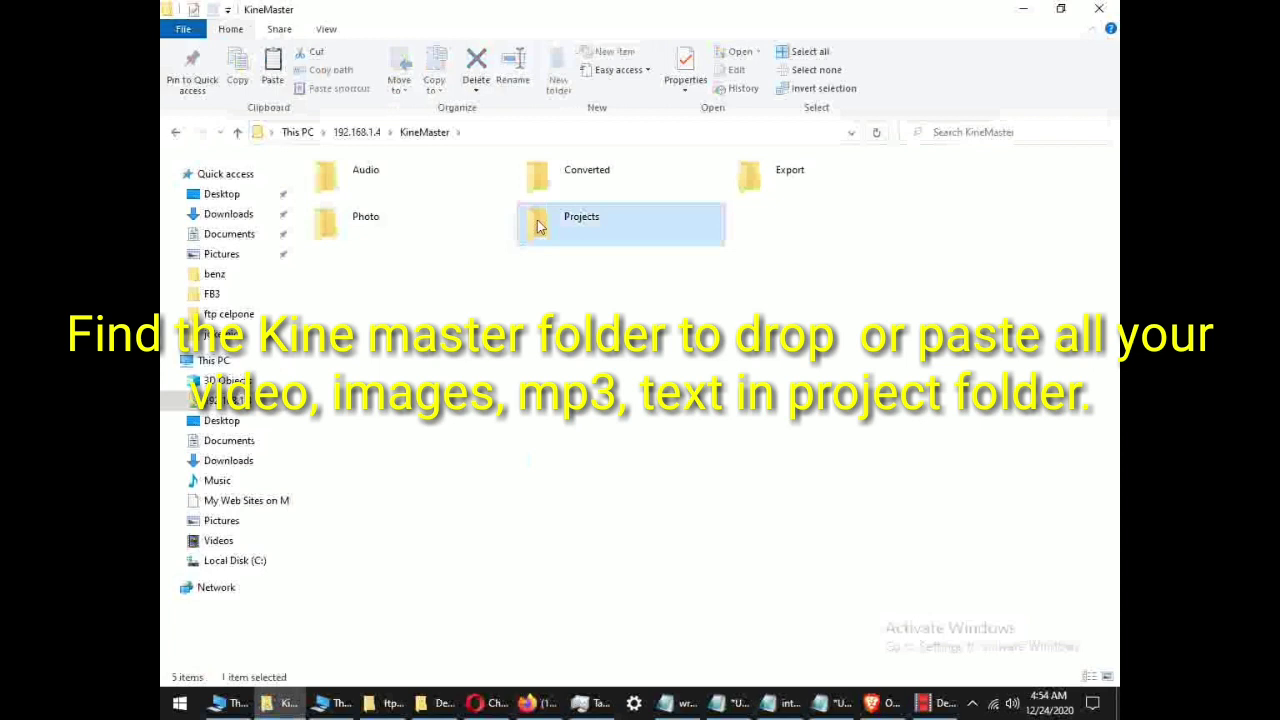
pyautogui.doubleClick(538, 225)
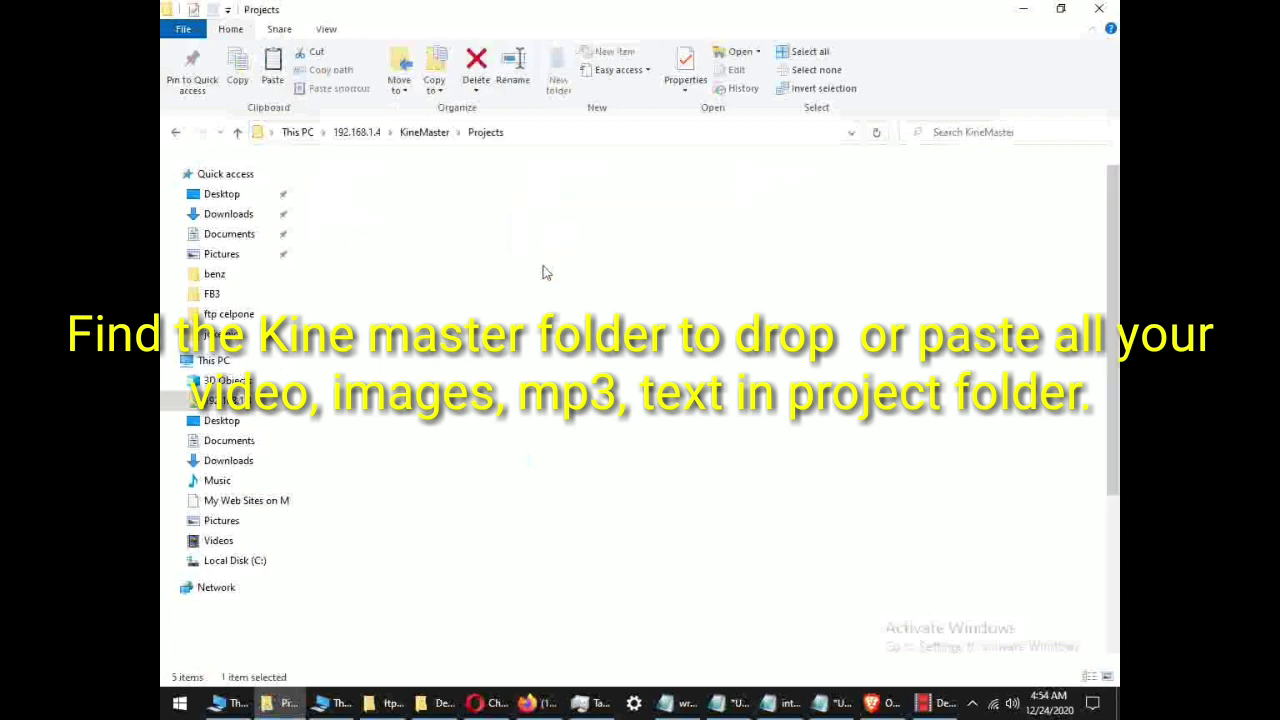
# - Create a new folder named videoup1 in the phone's KineMaster Projects folder and open it
pyautogui.rightClick(948, 456)
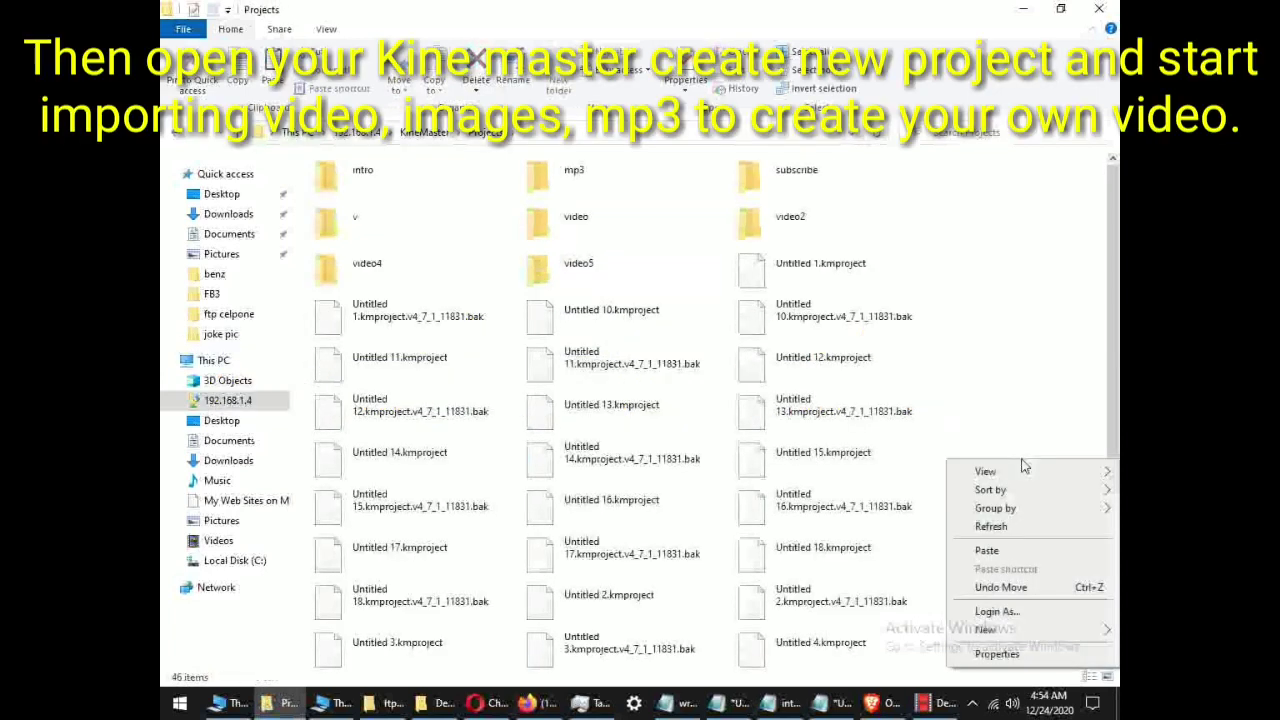
pyautogui.moveTo(972, 632)
pyautogui.click(870, 631)
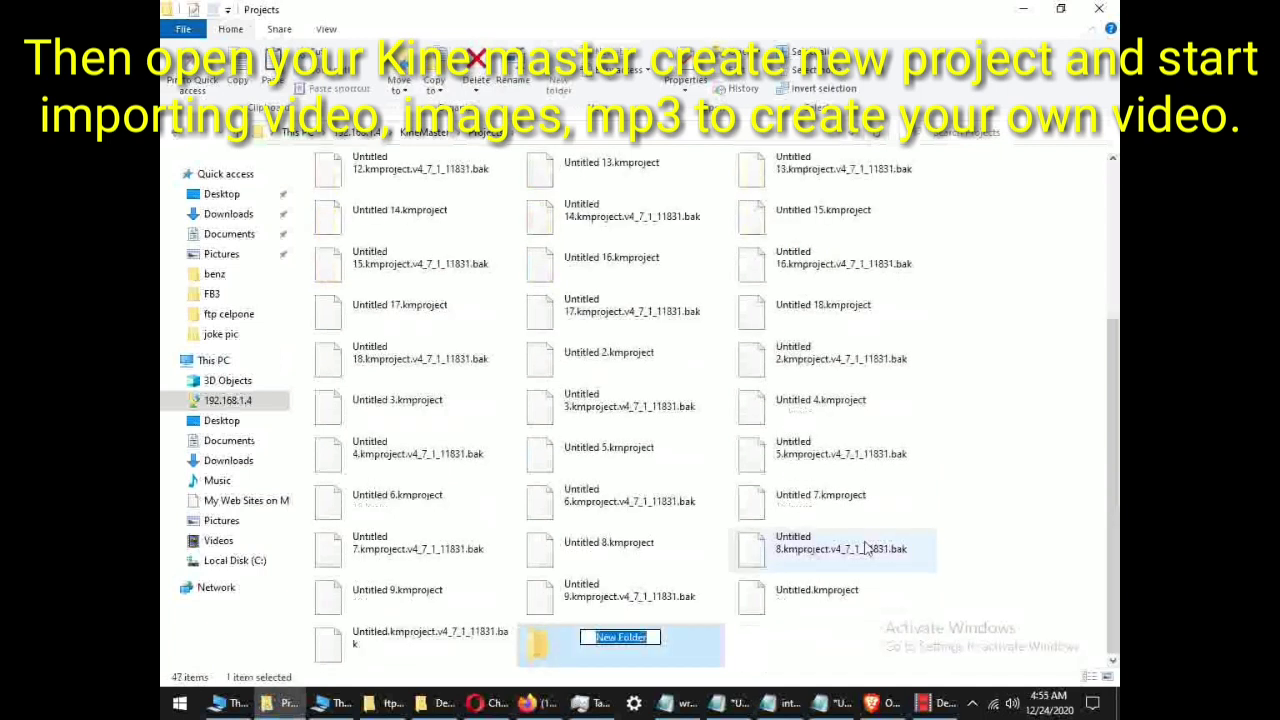
pyautogui.write('vide')
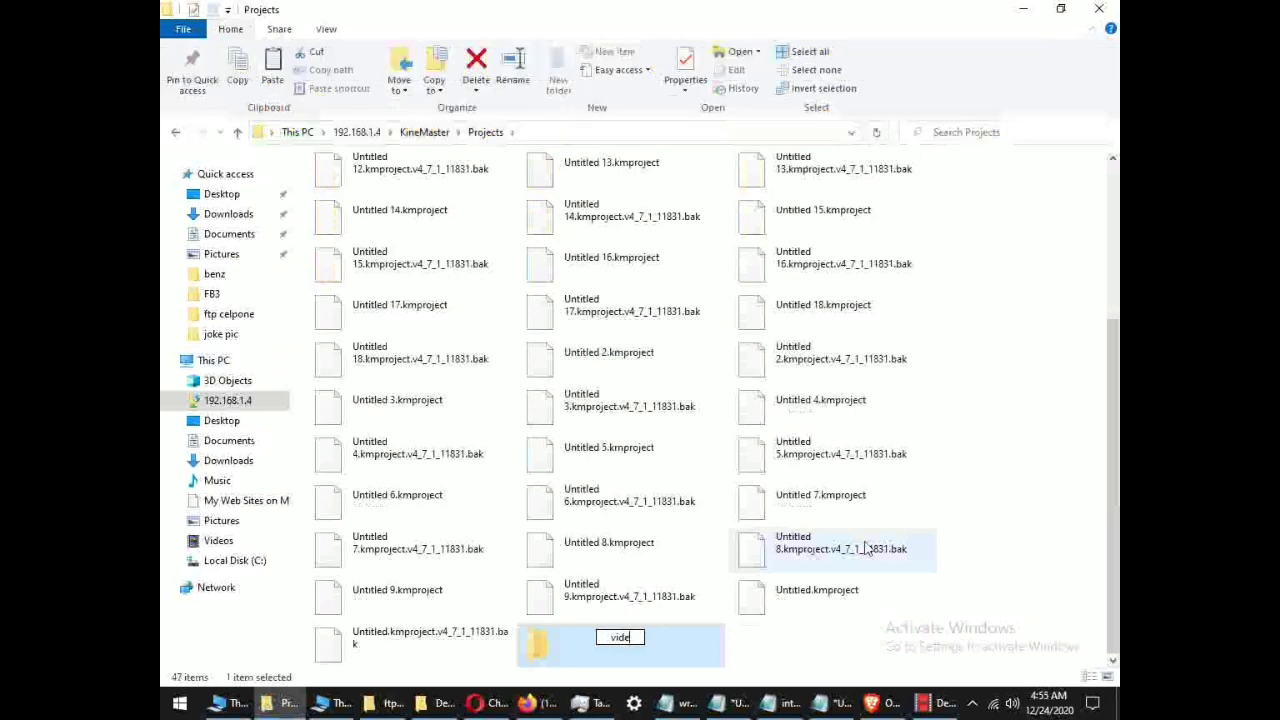
pyautogui.write('oup1')
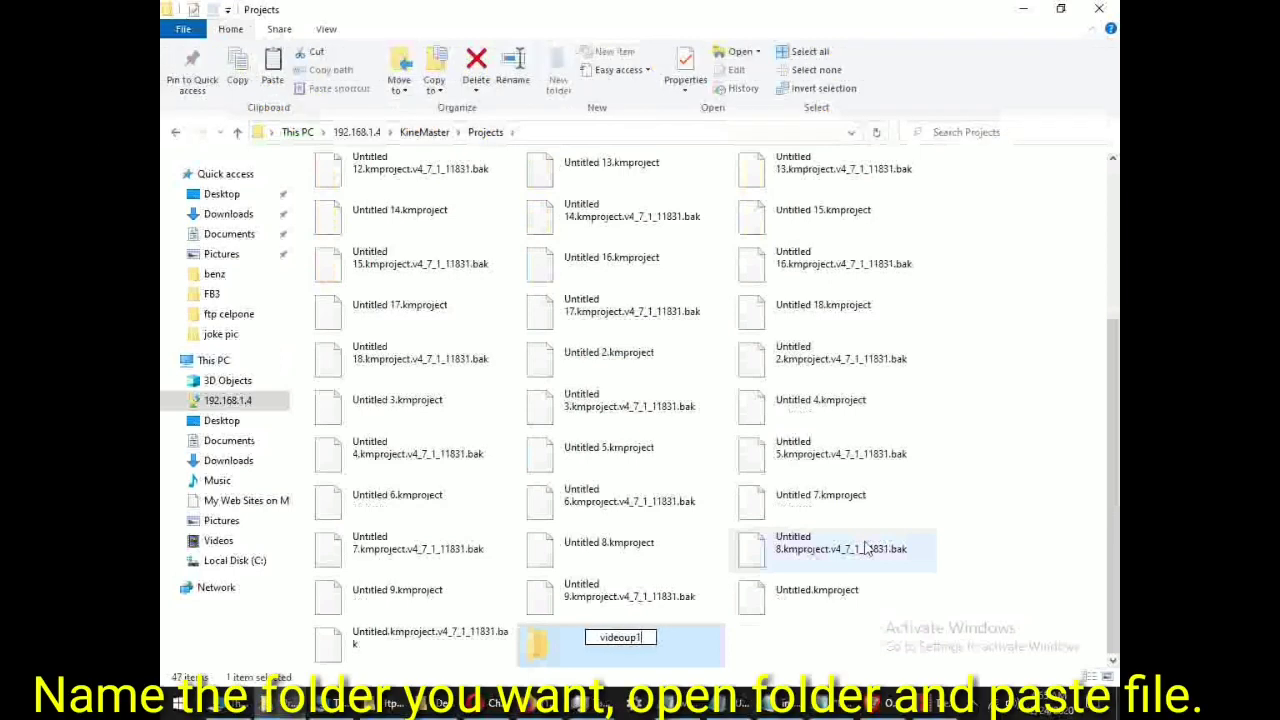
pyautogui.press('Return')
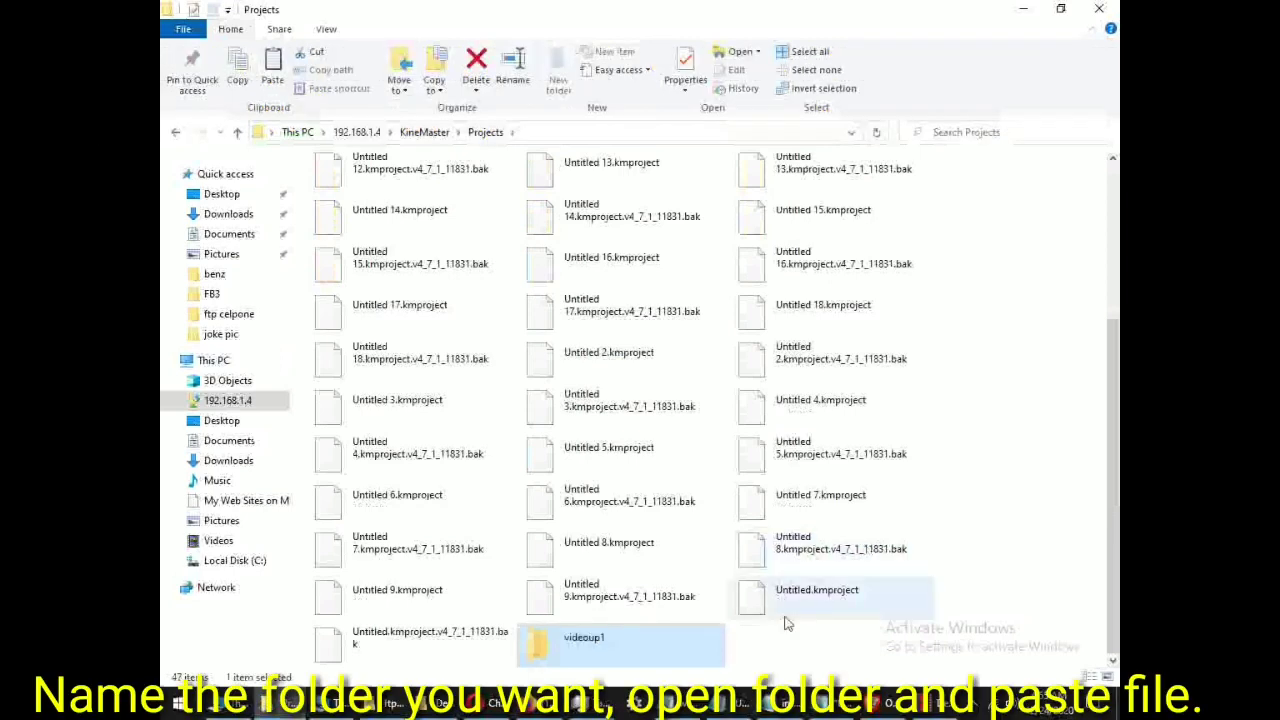
pyautogui.press('Return')
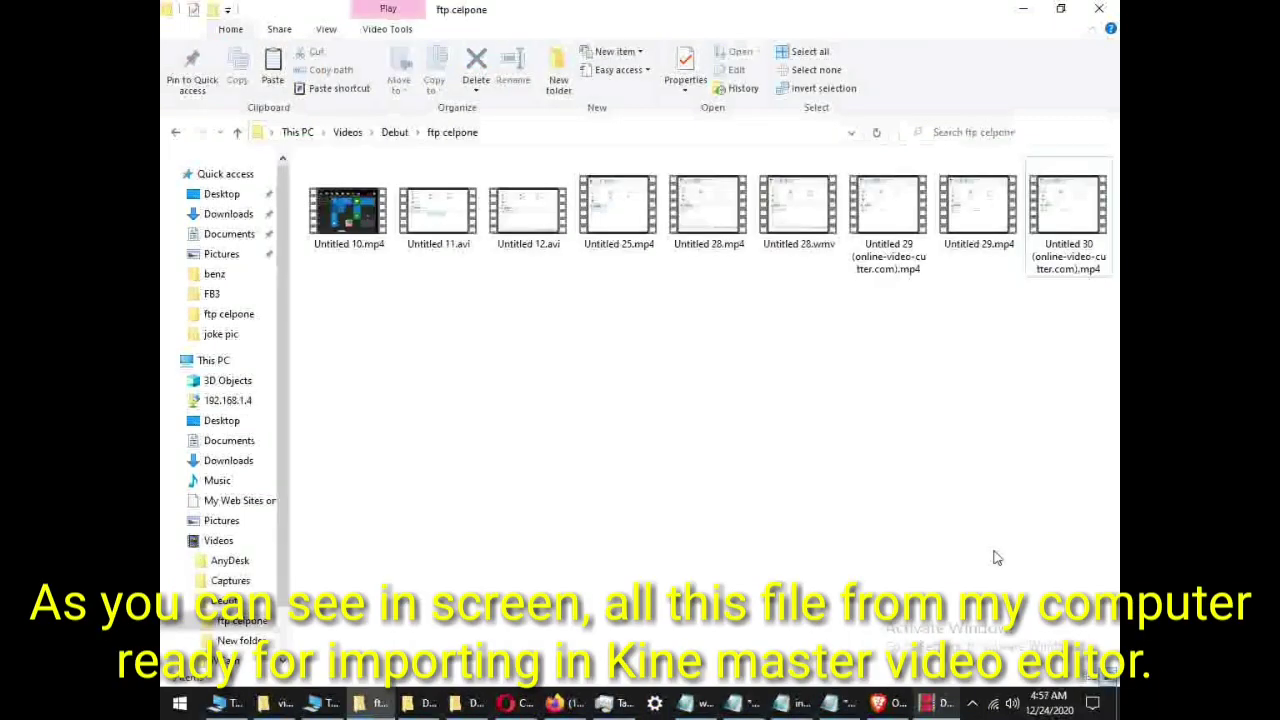
# - Copy the video Untitled 30 (online-video-cutter.com).mp4 from the computer's ftp celpone folder
pyautogui.click(1066, 262)
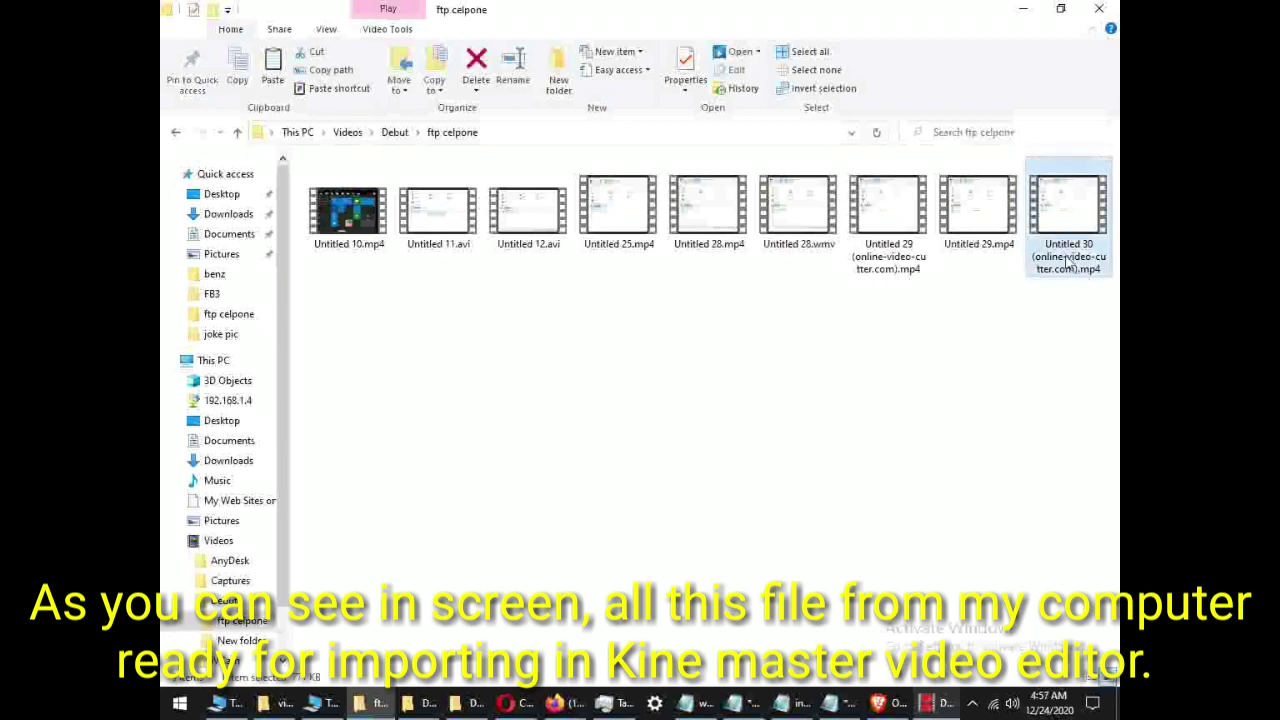
pyautogui.rightClick(1066, 262)
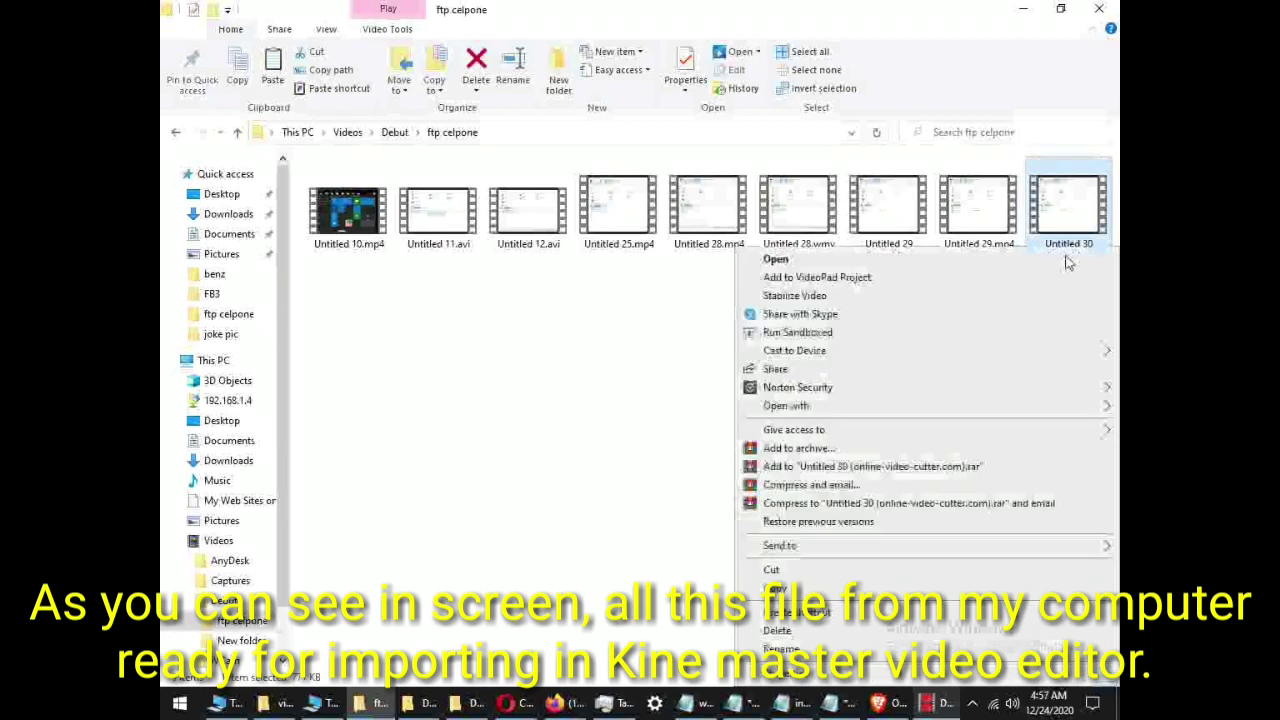
pyautogui.click(783, 592)
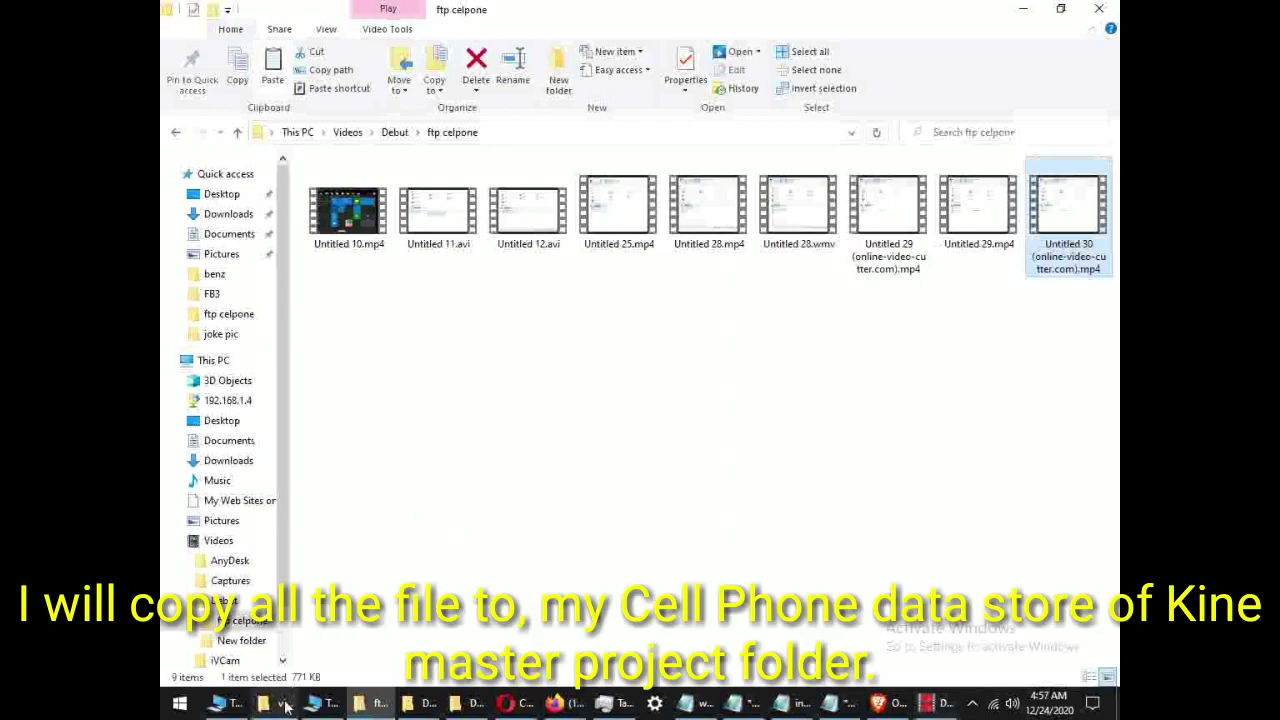
# - Paste the copied video into the phone's videoup1 folder, then return to Projects and reopen videoup1
pyautogui.click(463, 706)
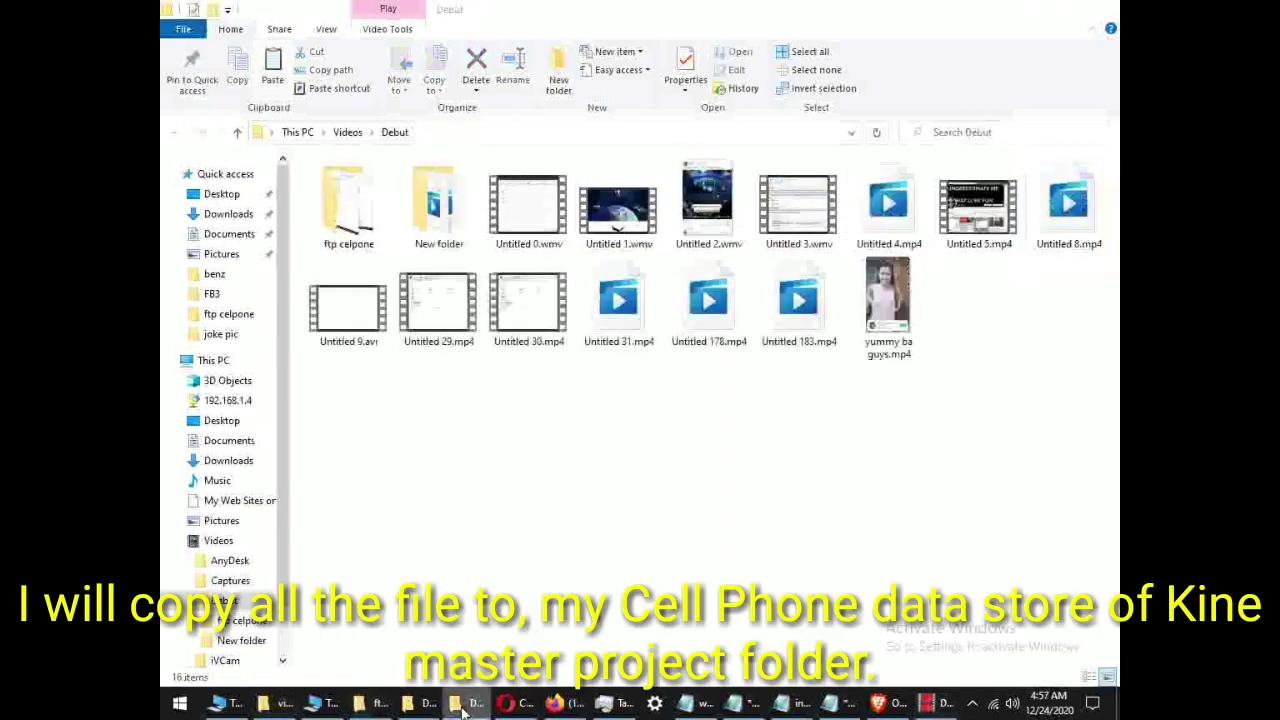
pyautogui.click(463, 706)
pyautogui.click(270, 704)
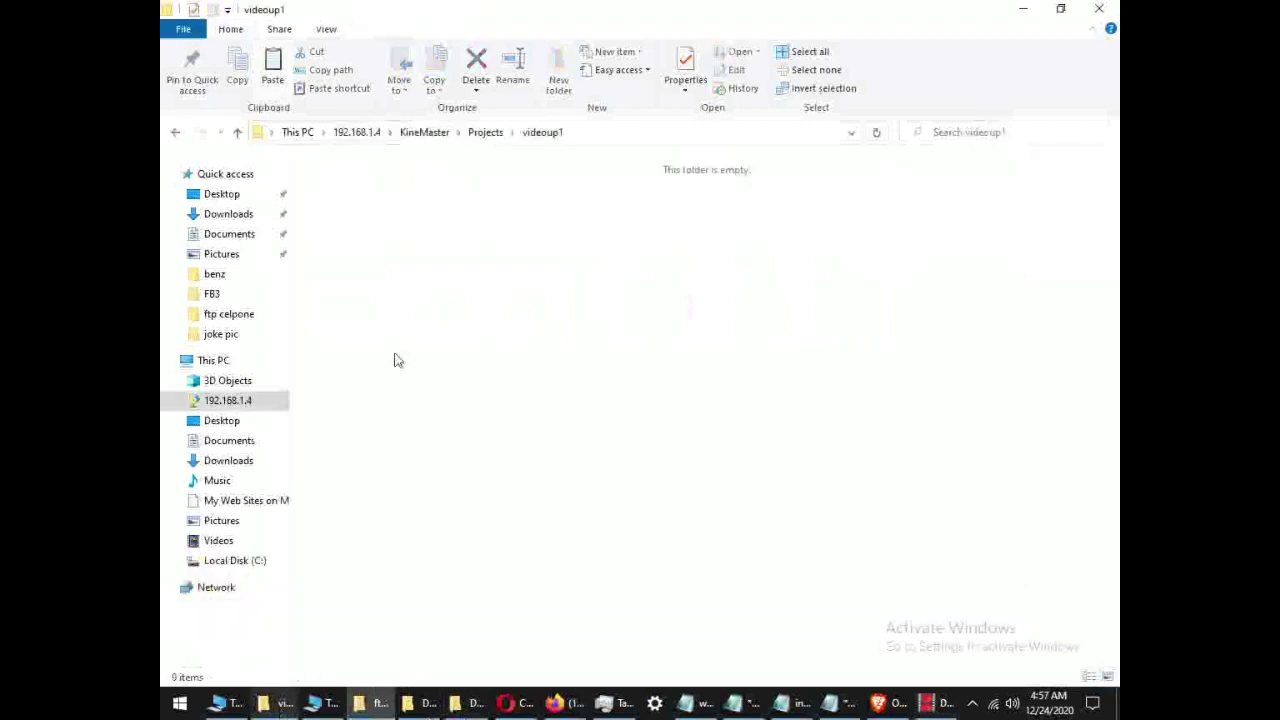
pyautogui.rightClick(457, 271)
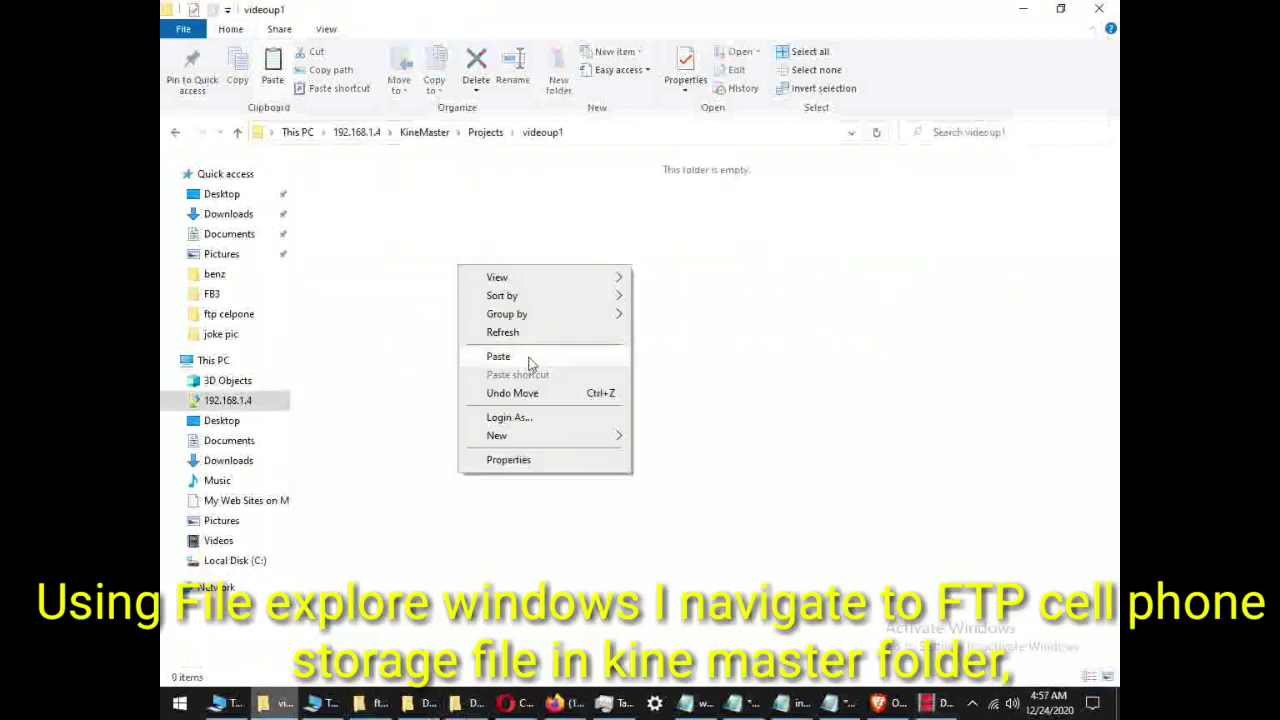
pyautogui.click(531, 364)
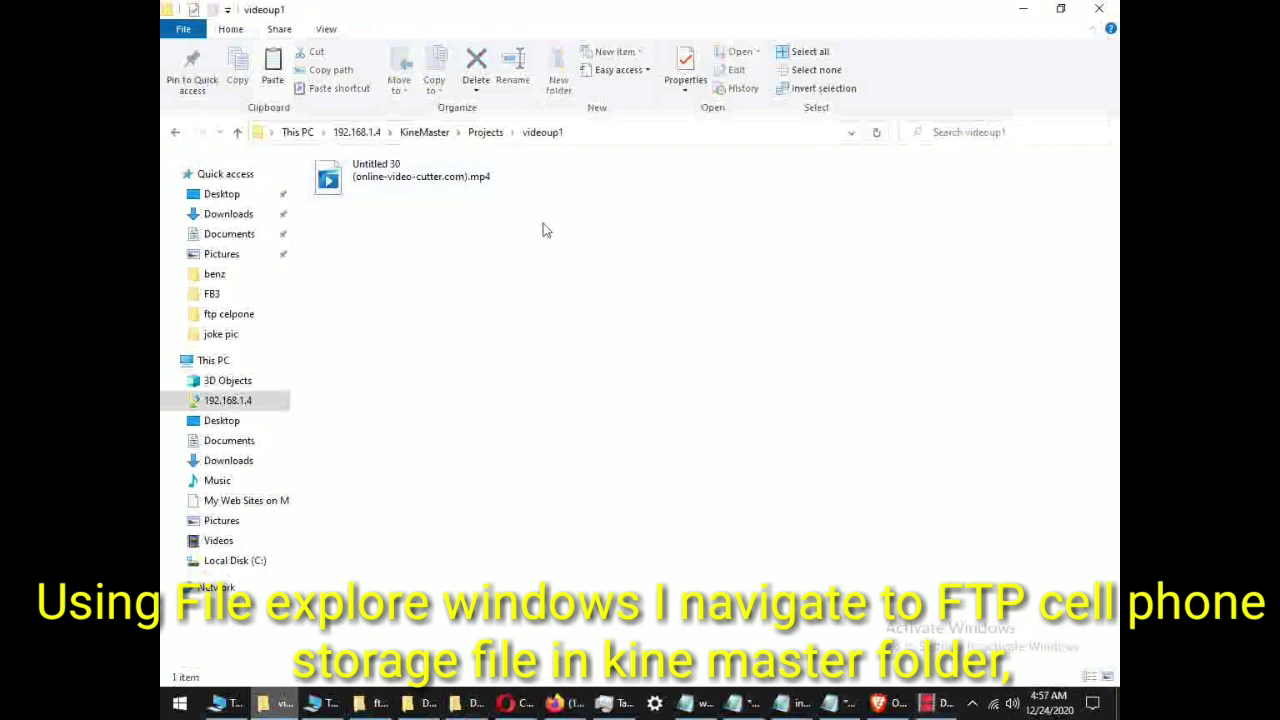
pyautogui.click(489, 131)
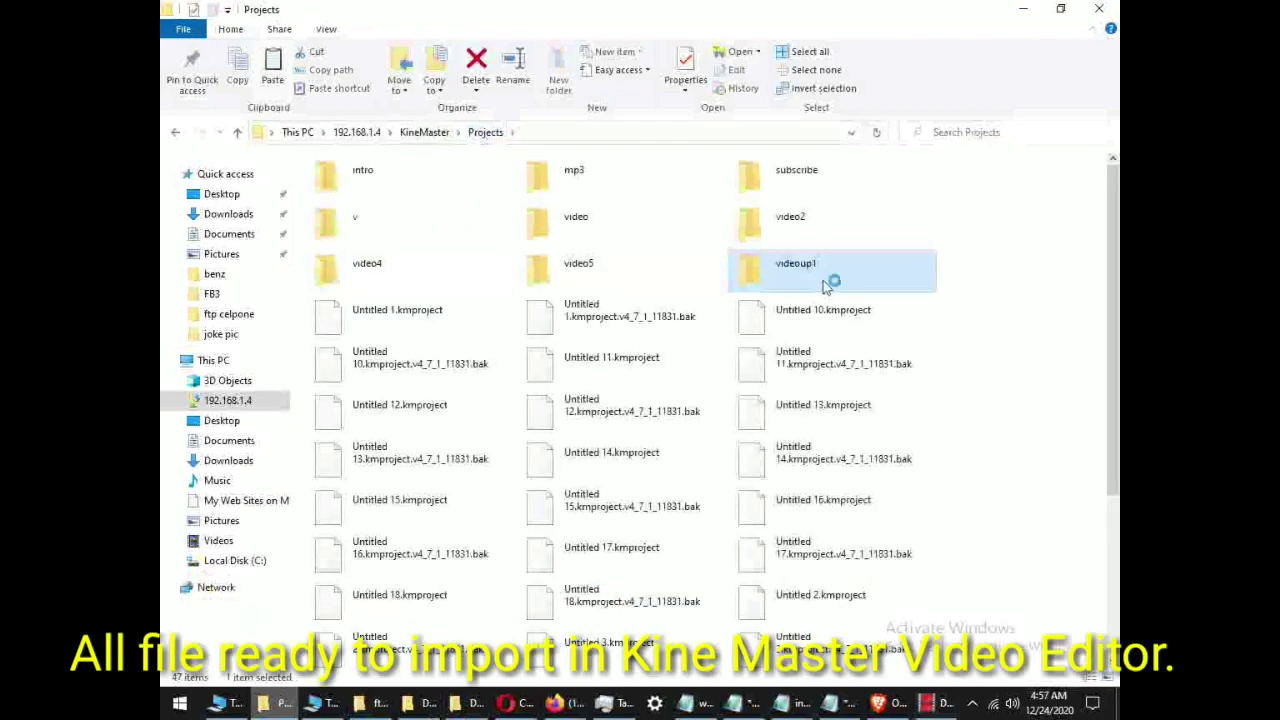
pyautogui.doubleClick(826, 286)
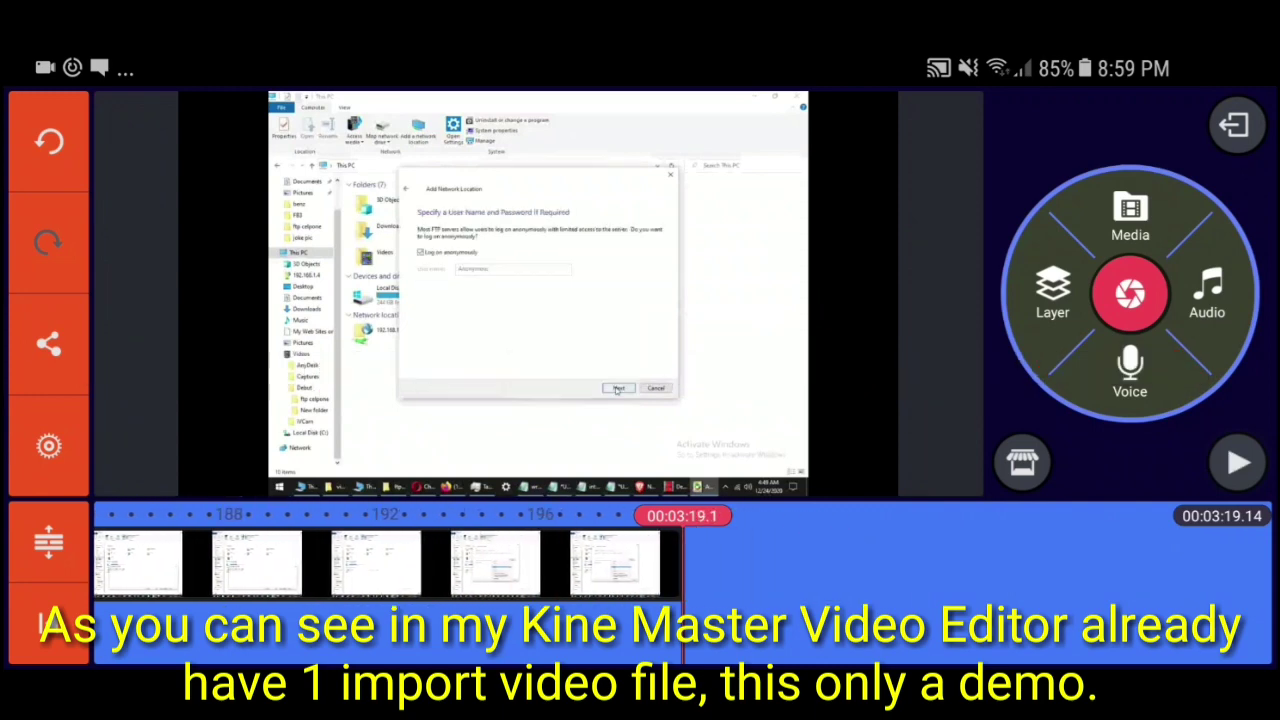
# - In KineMaster on the phone, add the video from the videoup1 media folder to the project timeline and dismiss the encoding warning
pyautogui.click(1130, 218)
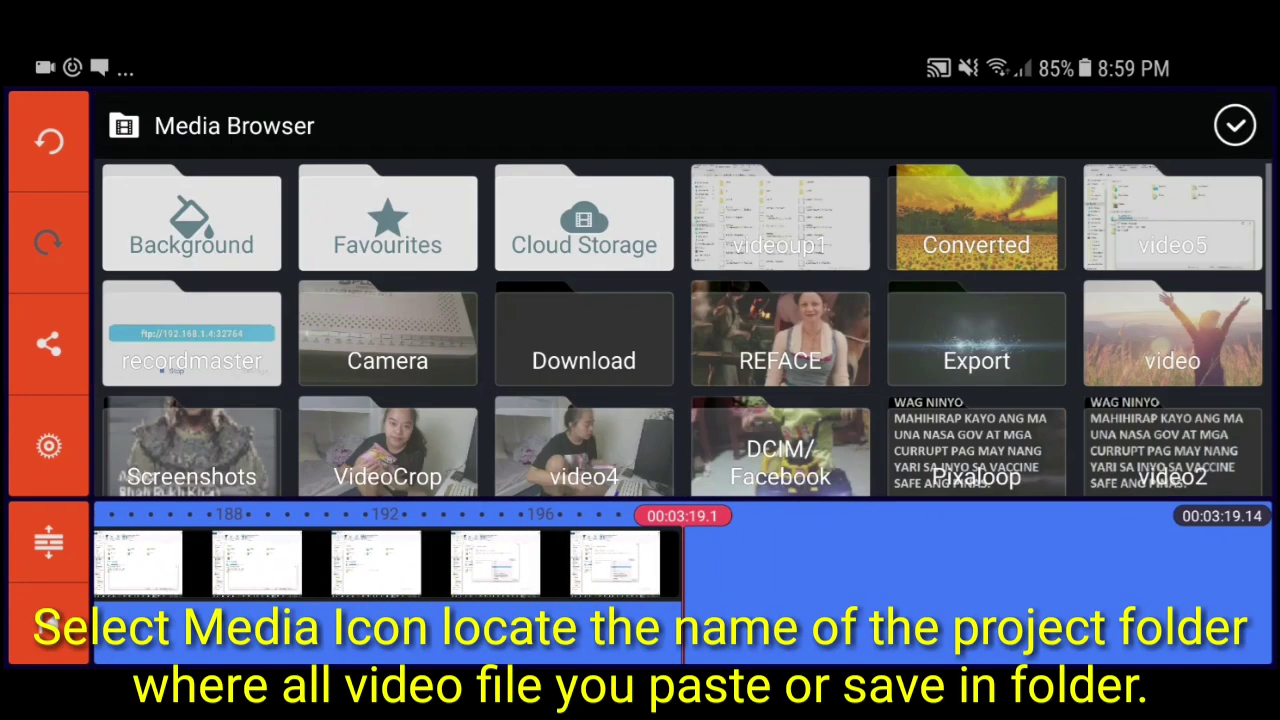
pyautogui.click(780, 218)
pyautogui.click(191, 217)
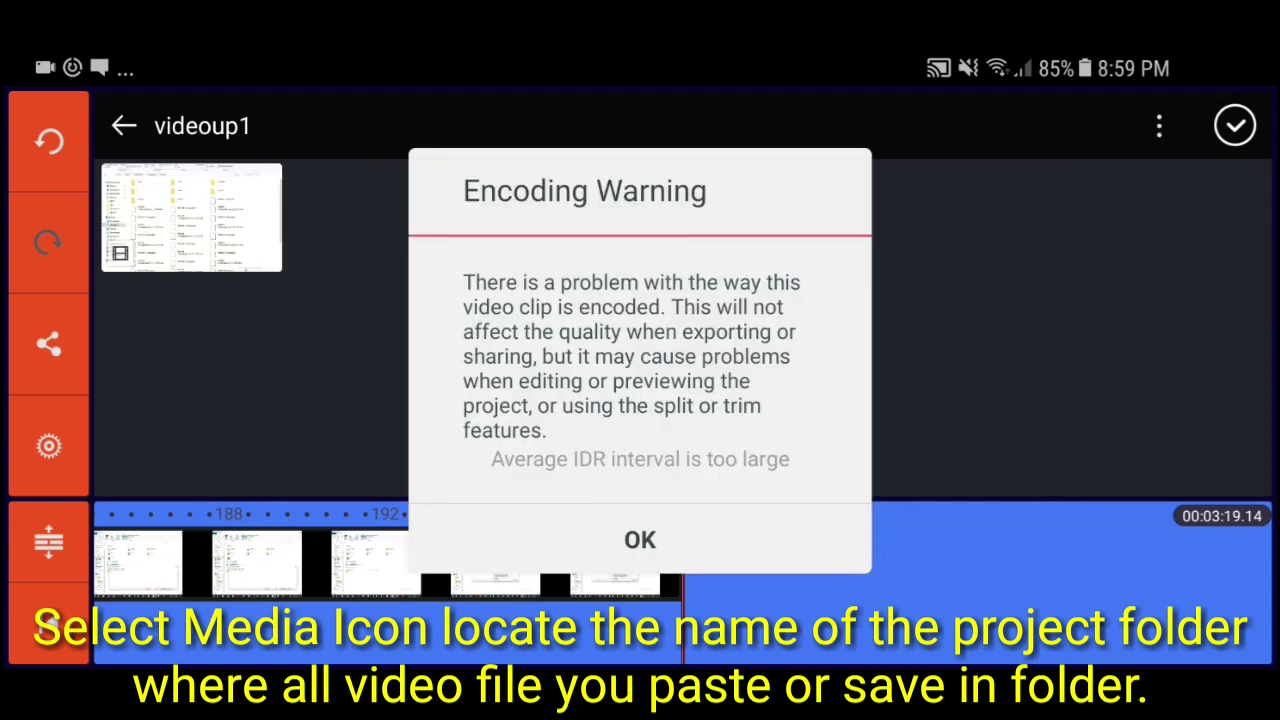
pyautogui.click(640, 537)
# - Review the added clip on the timeline, close the media browser and play the project from the junction between the clips
pyautogui.hscroll(-10, 680, 565)
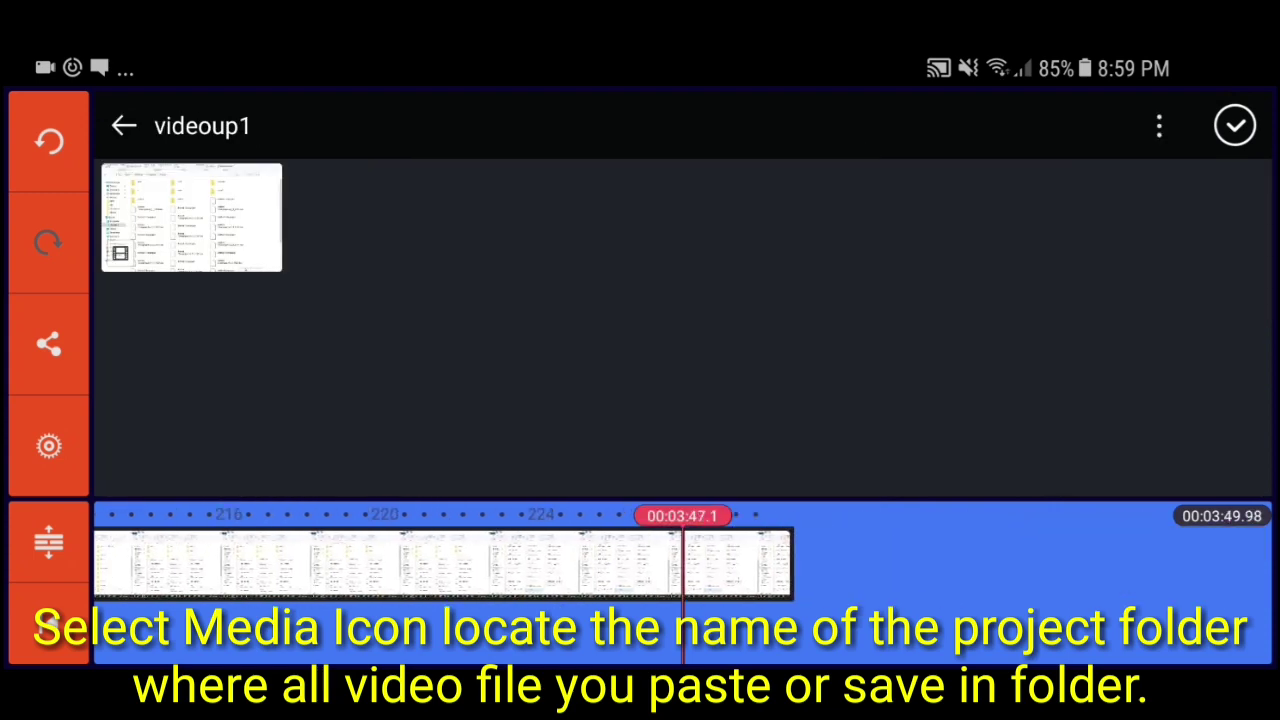
pyautogui.hscroll(-5, 680, 565)
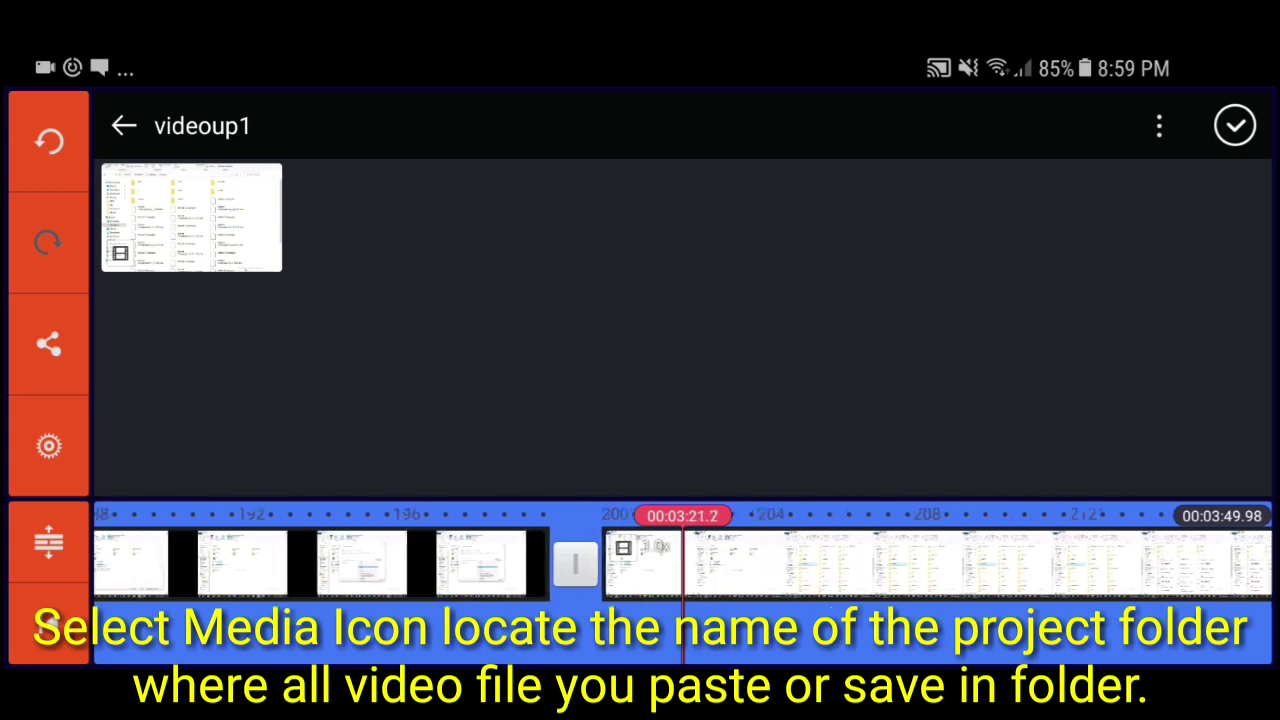
pyautogui.click(1235, 125)
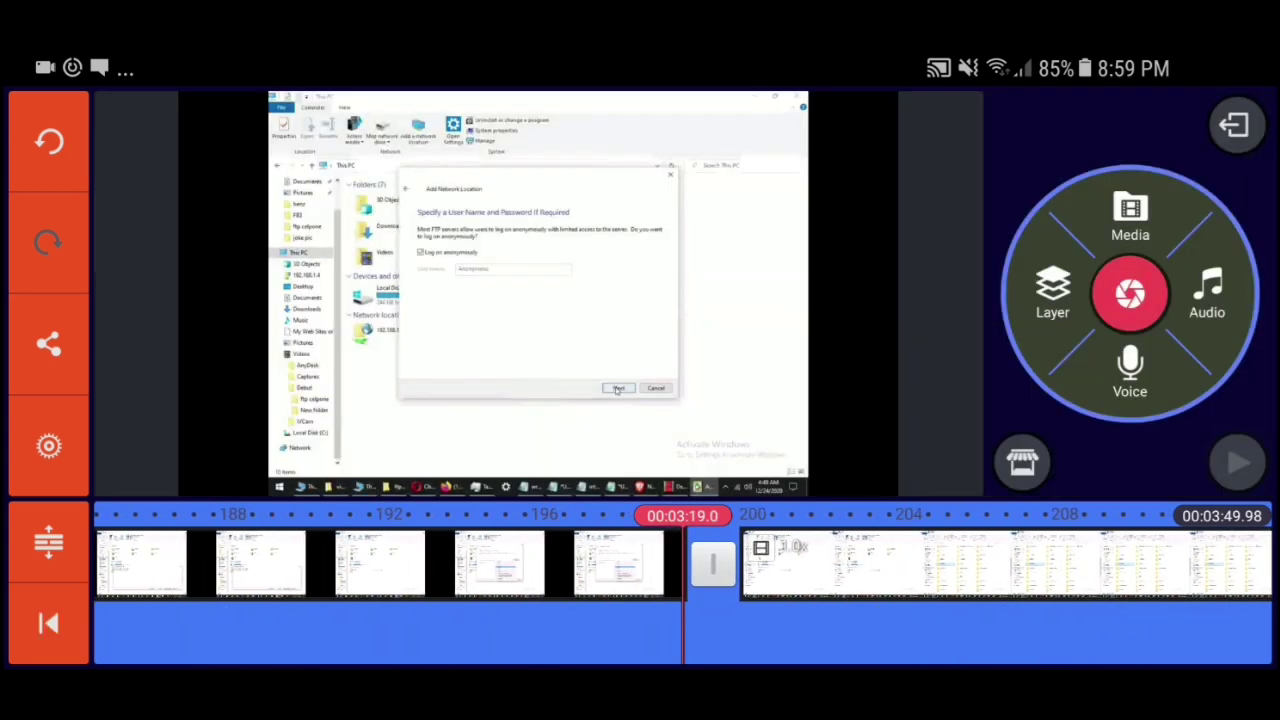
pyautogui.click(1238, 460)
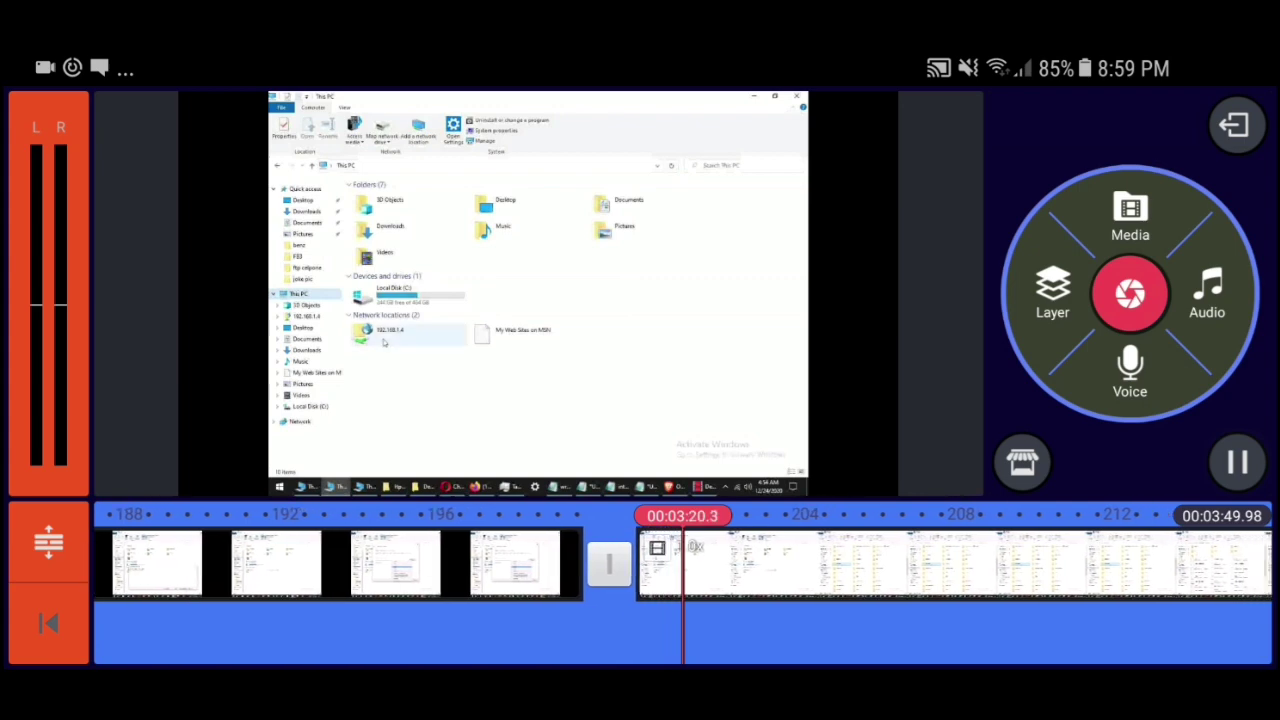